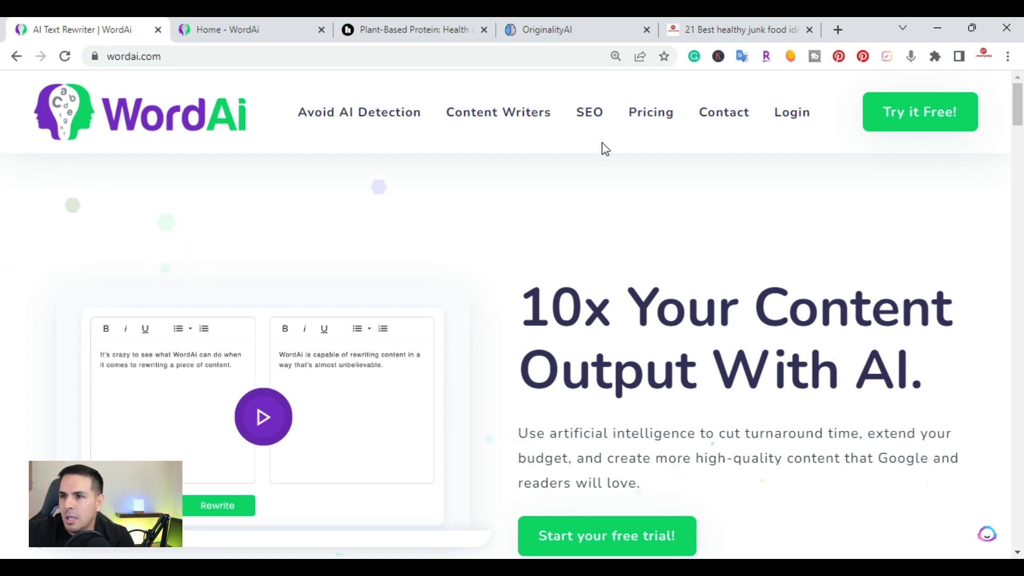
# Step: Switch to the '21 Best healthy junk food' article on themealprepninja.com
pyautogui.click(688, 27)
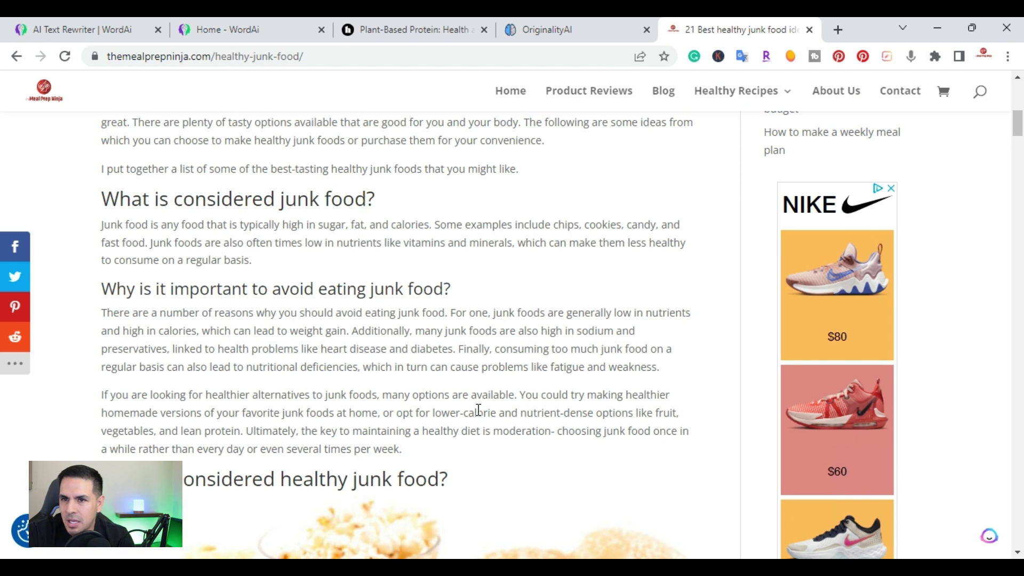
# Step: Copy the junk food article text through the 'Why is it important to avoid eating junk food?' section
pyautogui.scroll(3, 473, 405)
pyautogui.scroll(-1, 211, 262)
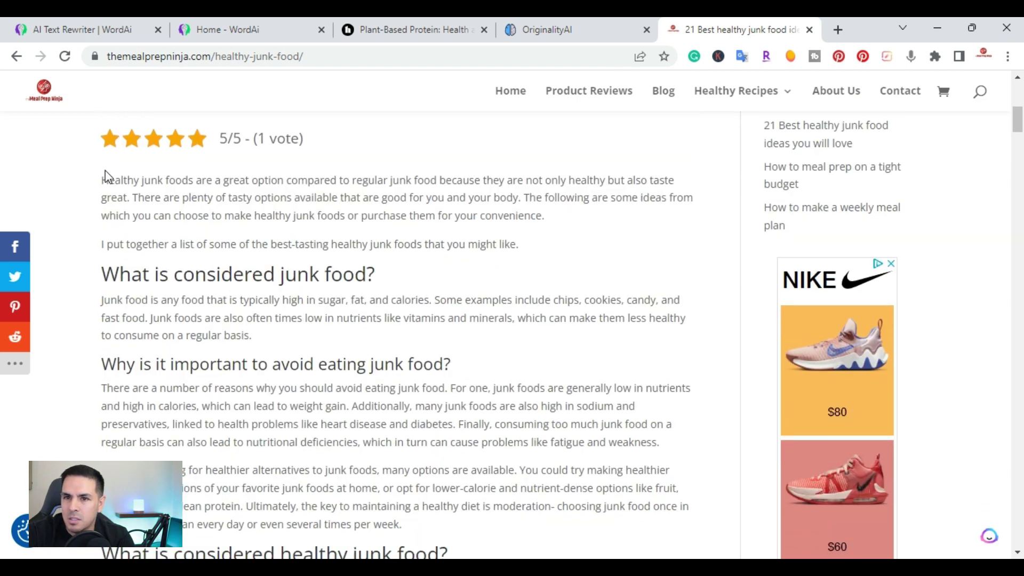
pyautogui.moveTo(102, 180)
pyautogui.mouseDown()
pyautogui.moveTo(457, 501)
pyautogui.moveTo(464, 536)
pyautogui.mouseUp()
pyautogui.rightClick(367, 230)
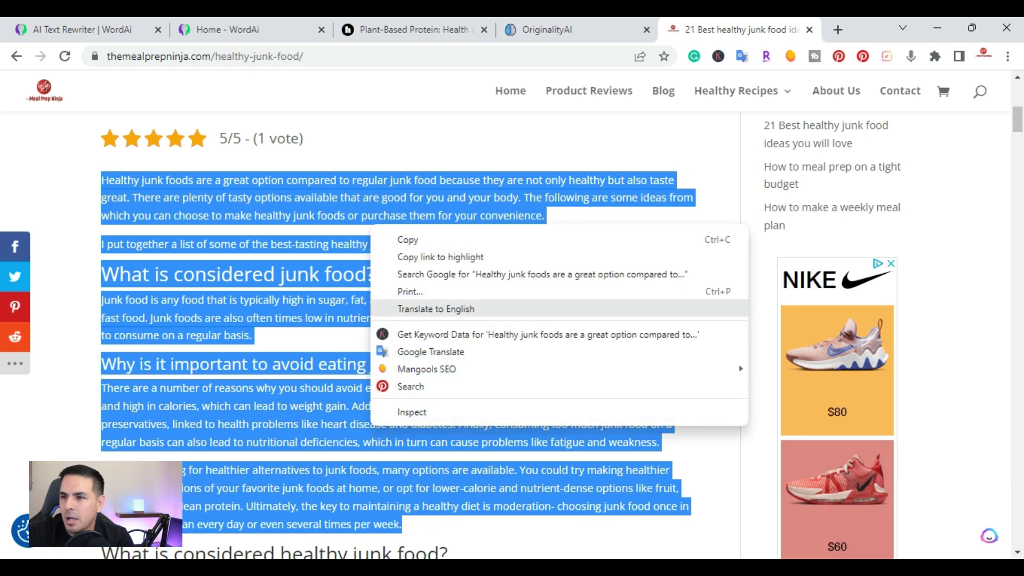
pyautogui.click(414, 241)
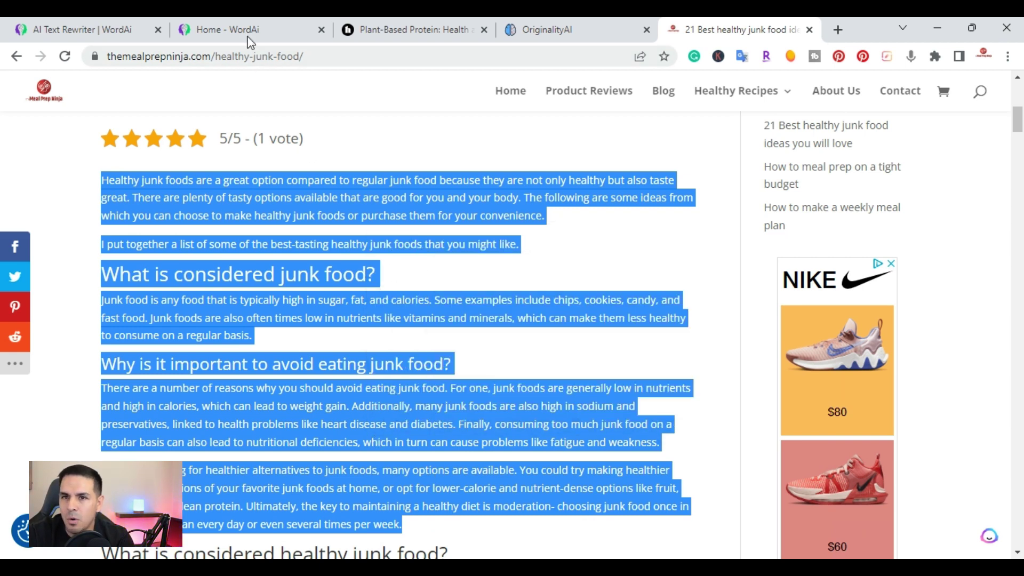
pyautogui.click(229, 29)
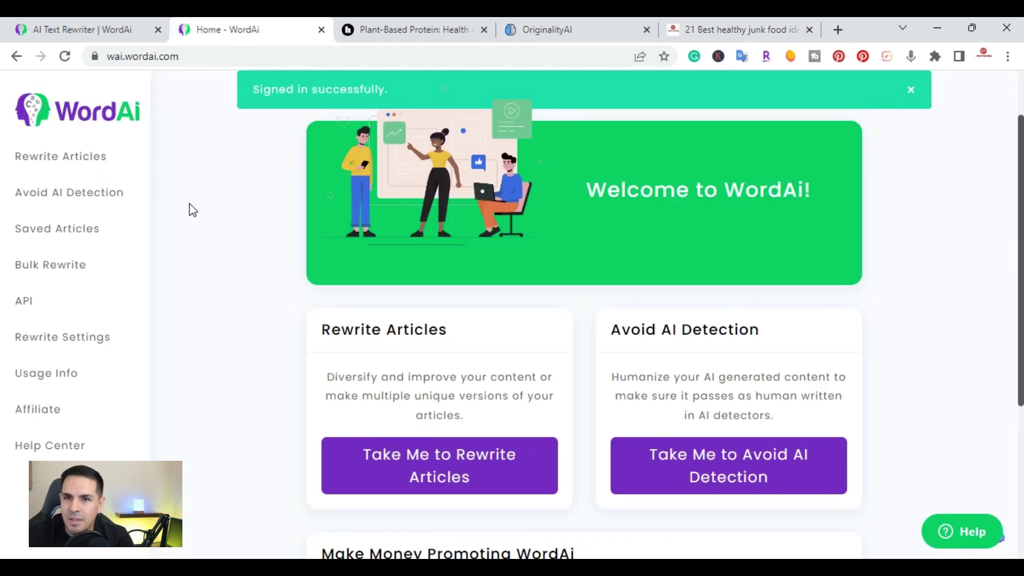
# Step: Paste the junk food article into the Rewrite Articles input editor, set to 1 rewrite at Regular
pyautogui.click(42, 168)
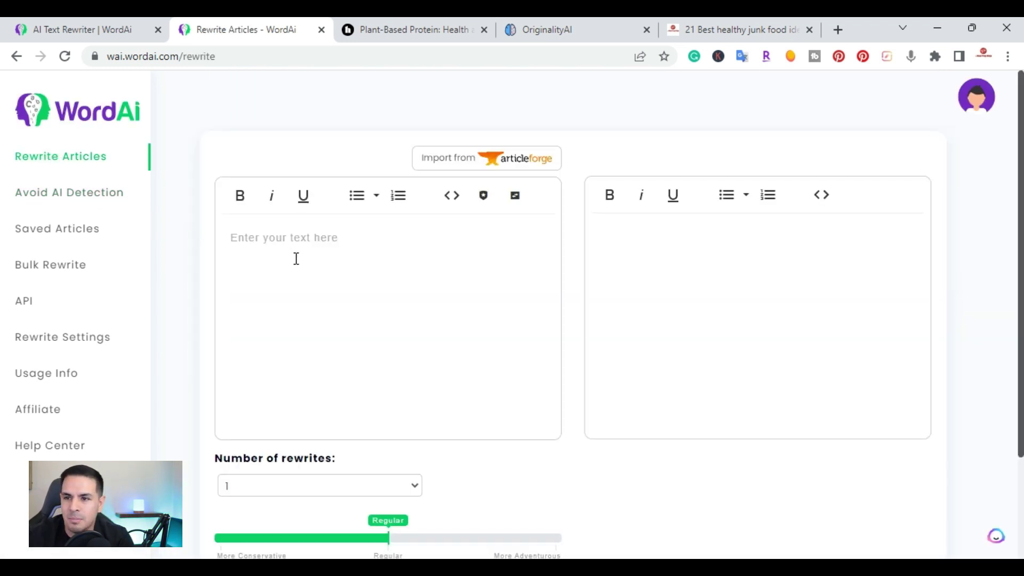
pyautogui.rightClick(282, 238)
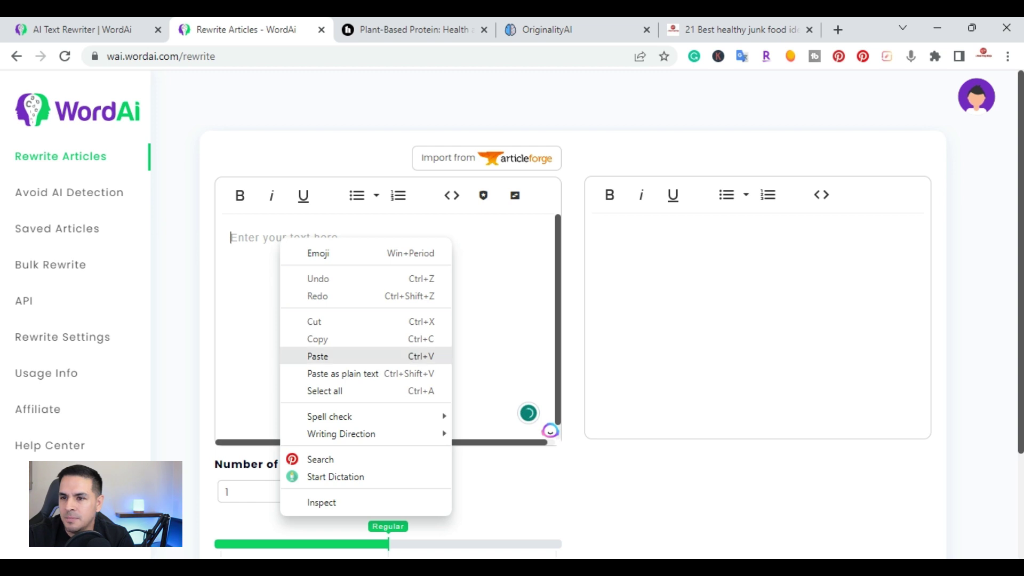
pyautogui.click(318, 363)
pyautogui.scroll(-1, 331, 267)
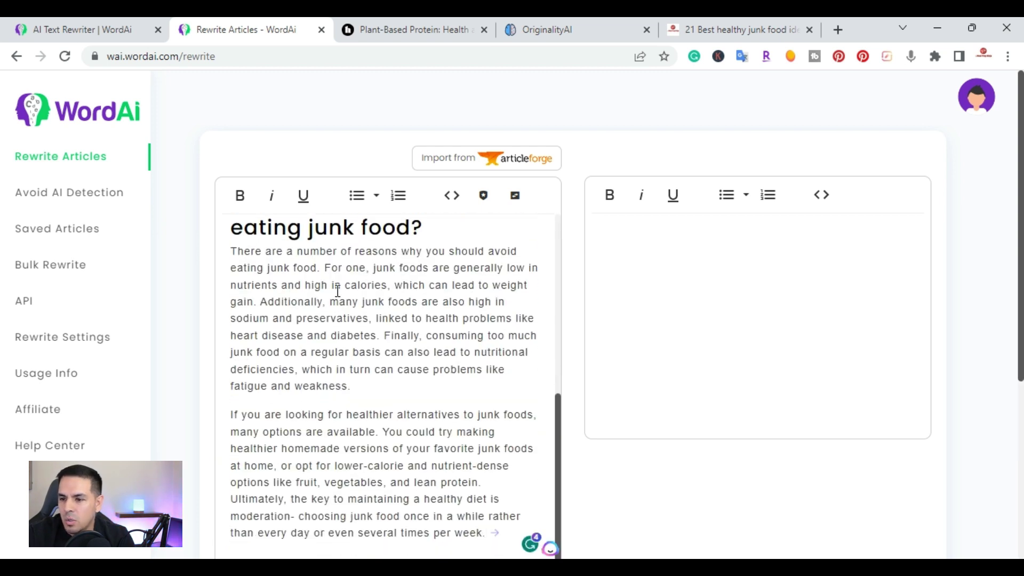
pyautogui.scroll(-4, 459, 346)
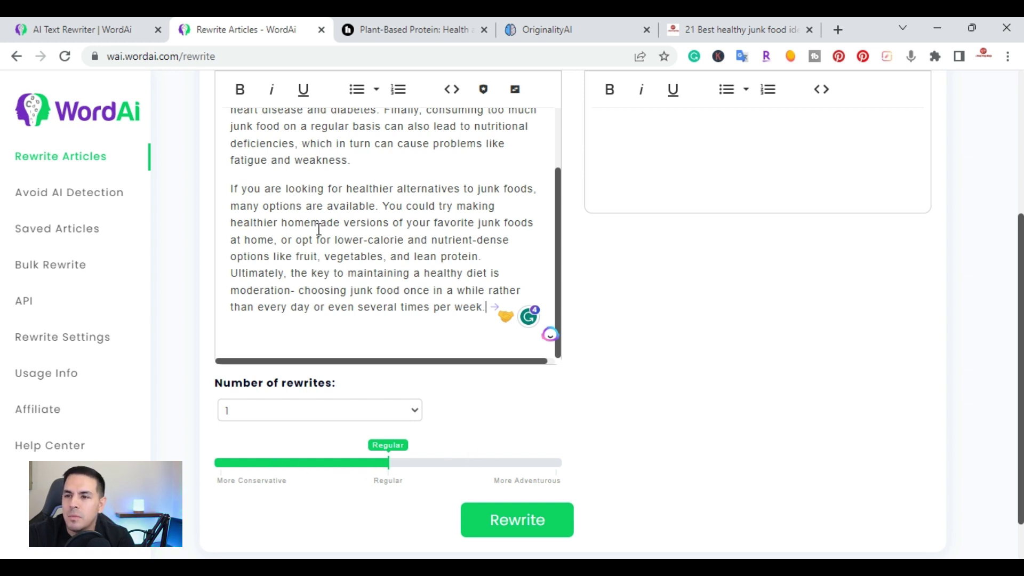
pyautogui.scroll(3, 318, 229)
pyautogui.scroll(1, 320, 230)
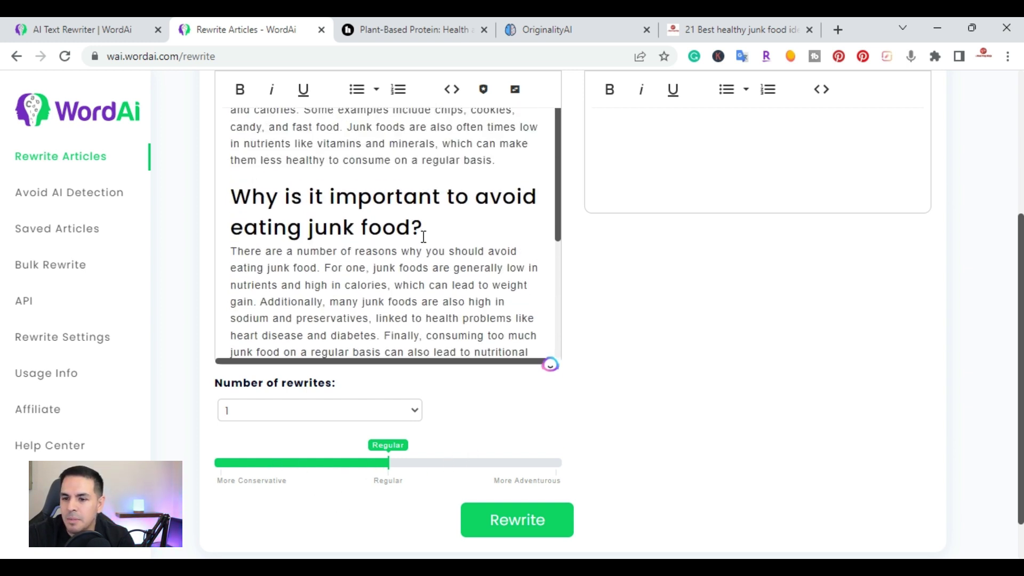
pyautogui.scroll(-3, 424, 236)
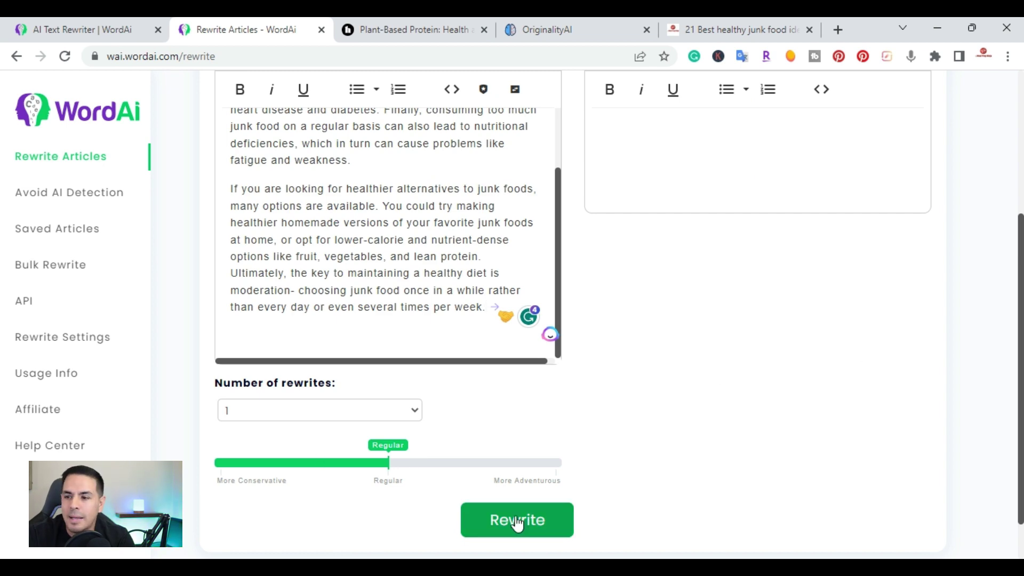
# Step: Rewrite the pasted junk food article, producing a version with 83% uniqueness
pyautogui.click(517, 522)
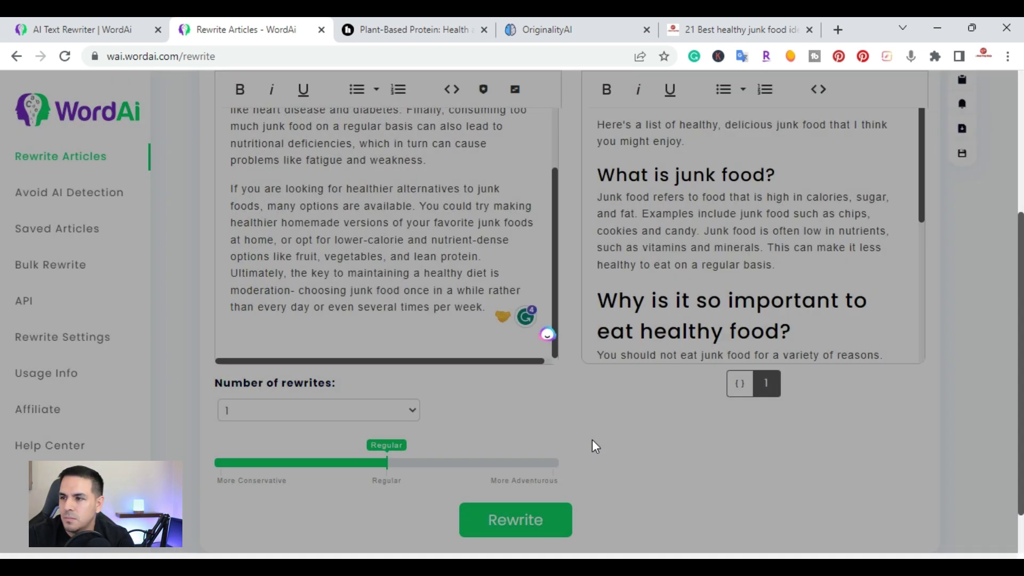
pyautogui.scroll(5, 638, 333)
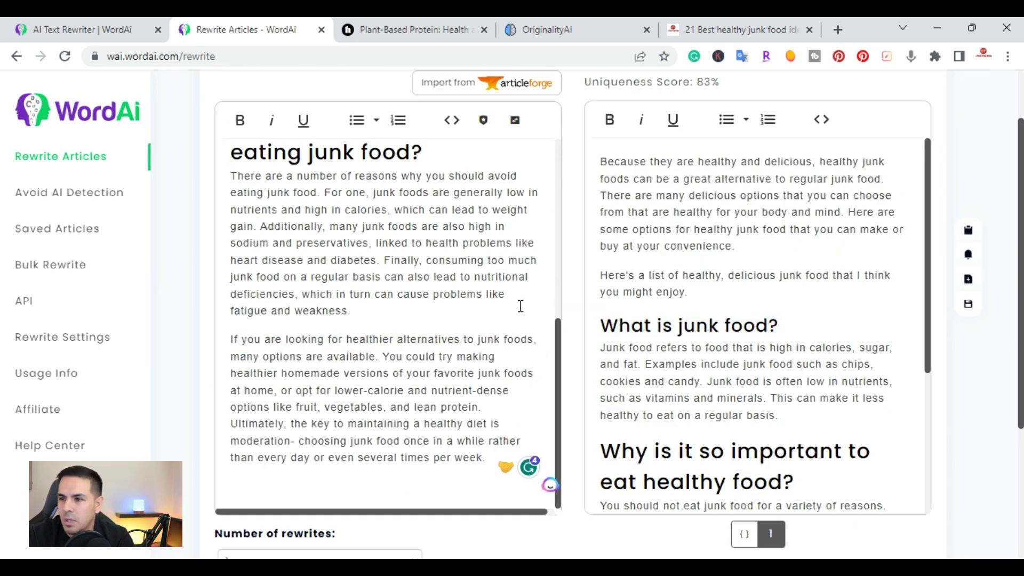
pyautogui.scroll(6, 517, 304)
pyautogui.scroll(2, 619, 291)
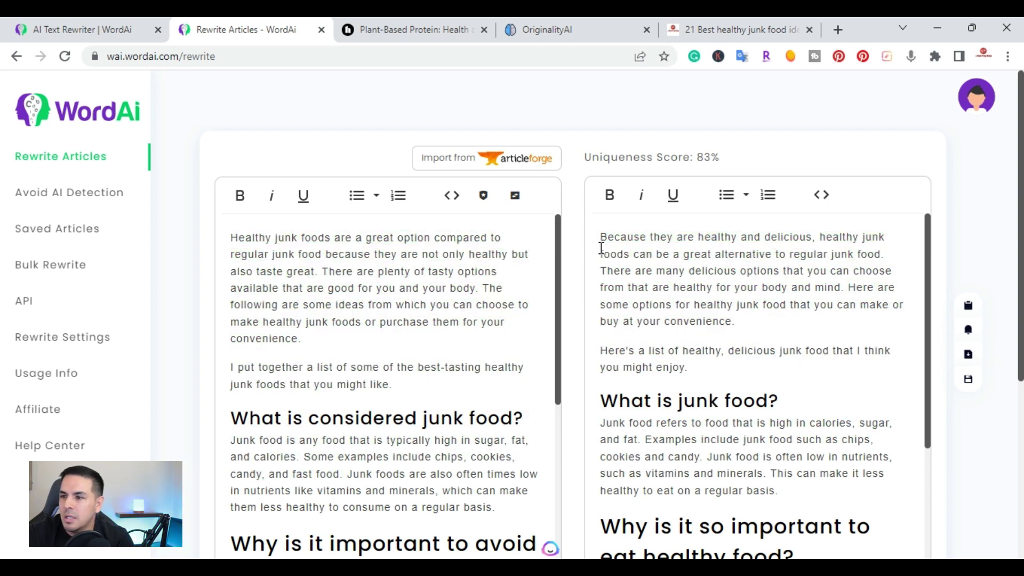
# Step: Copy the rewritten article from the output editor and go to Originality.AI
pyautogui.moveTo(600, 236); pyautogui.dragTo(888, 250)
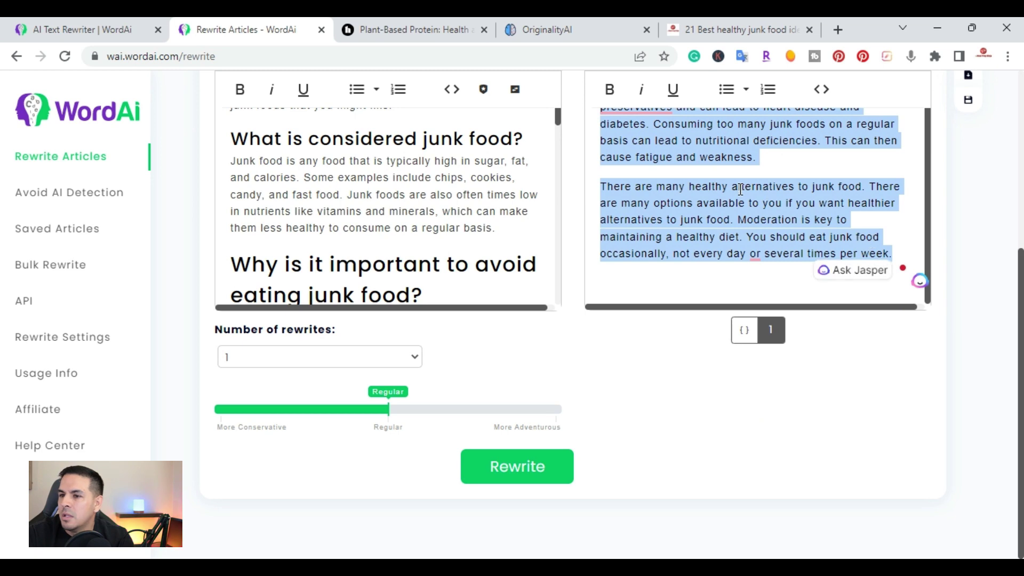
pyautogui.rightClick(349, 191)
pyautogui.click(488, 246)
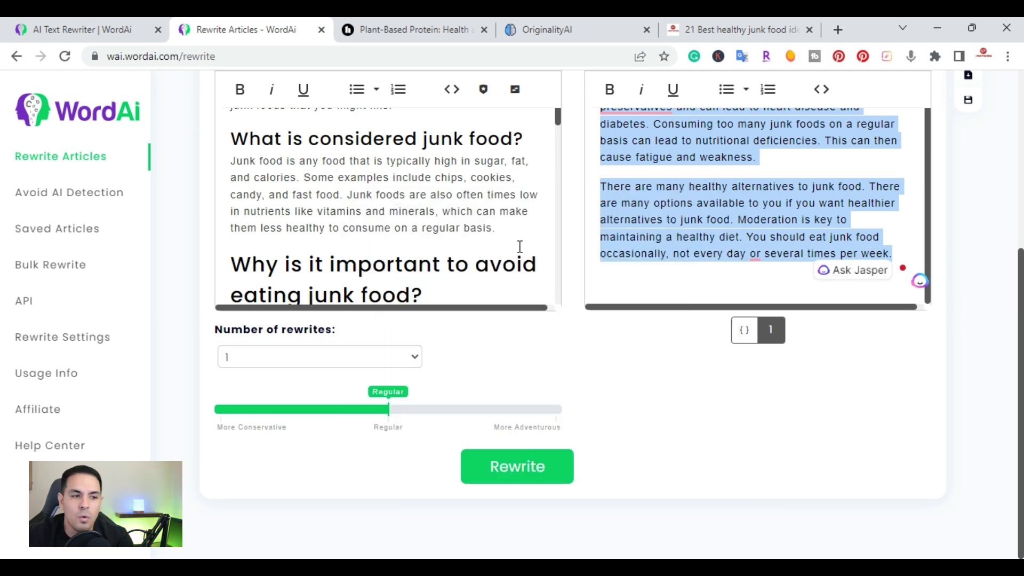
pyautogui.click(544, 31)
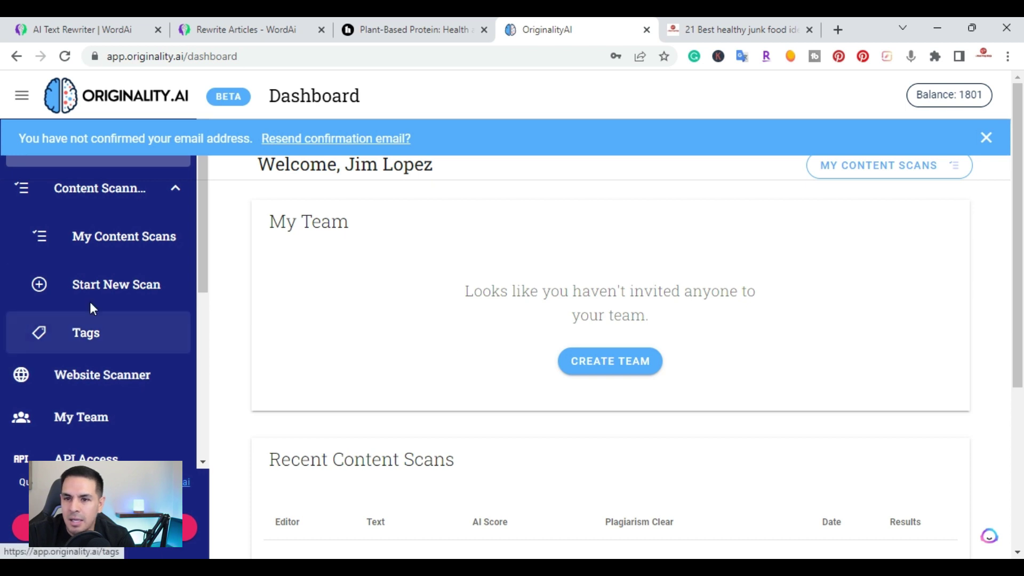
# Step: Start a new Originality.AI scan and paste the rewritten article into the content box
pyautogui.click(97, 287)
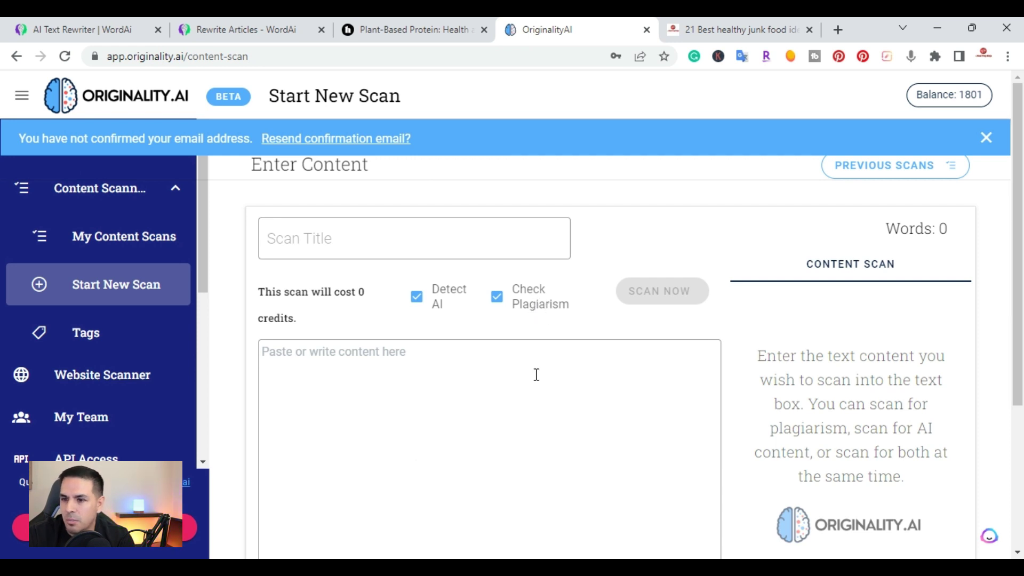
pyautogui.click(341, 373)
pyautogui.rightClick(340, 372)
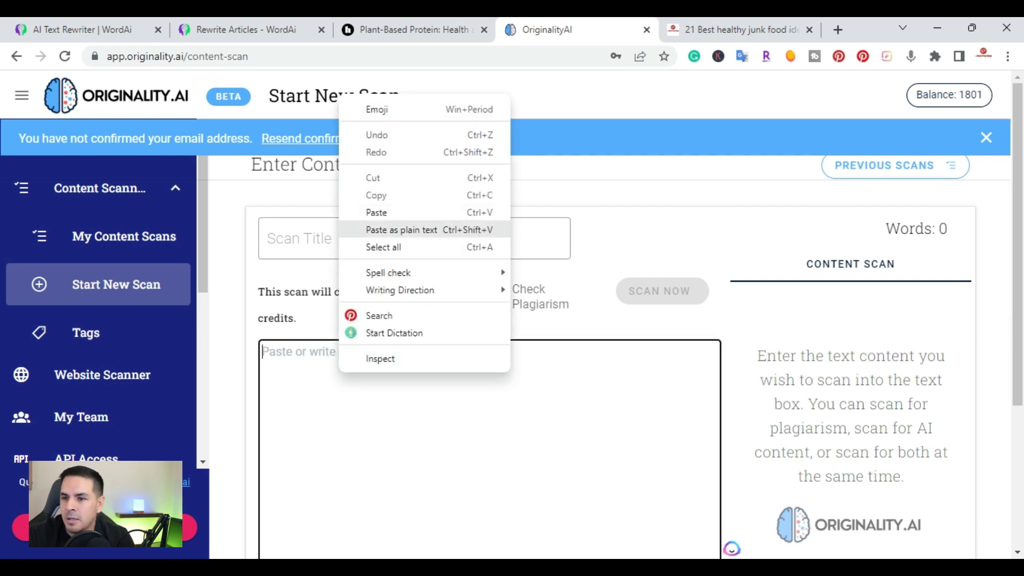
pyautogui.click(376, 212)
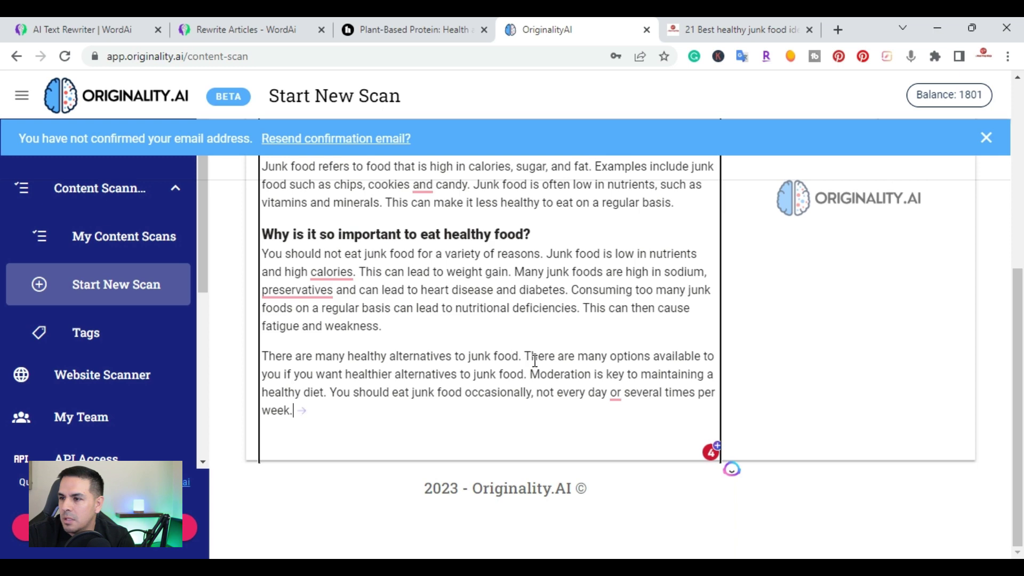
# Step: Scan the 229-word rewritten article, getting 0% plagiarized, then return to WordAi
pyautogui.scroll(5, 536, 362)
pyautogui.click(658, 291)
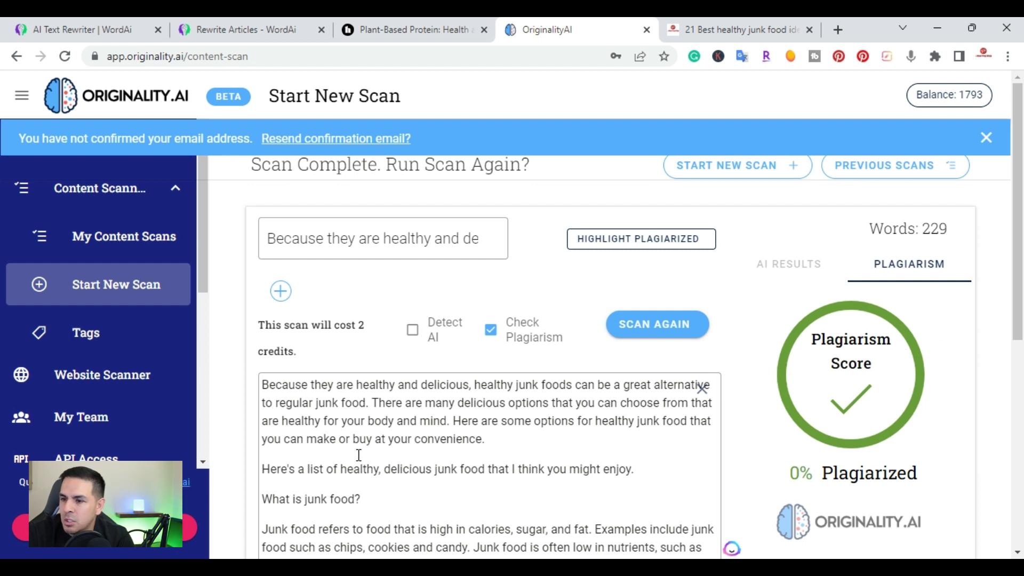
pyautogui.scroll(-1, 823, 411)
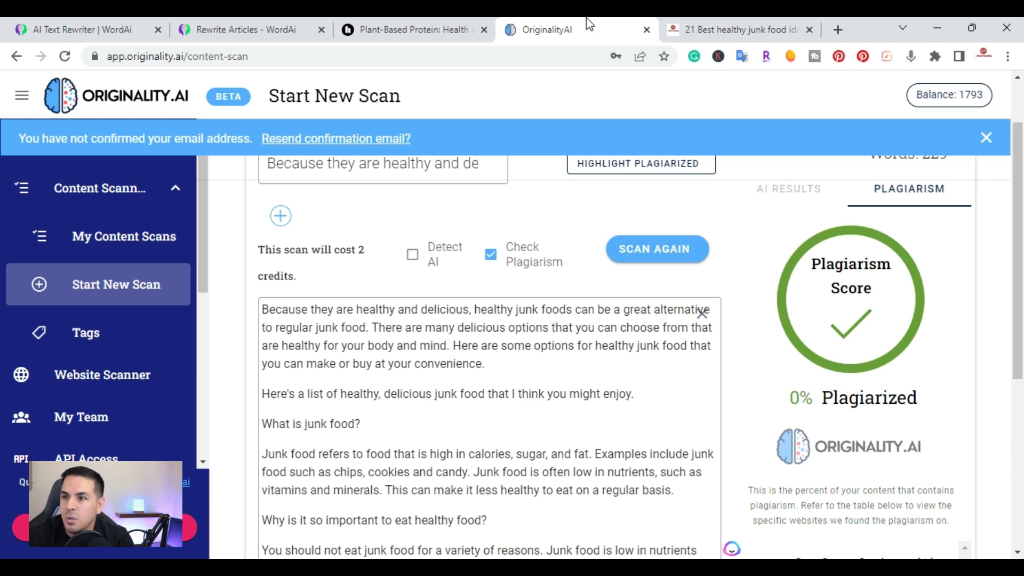
pyautogui.click(245, 29)
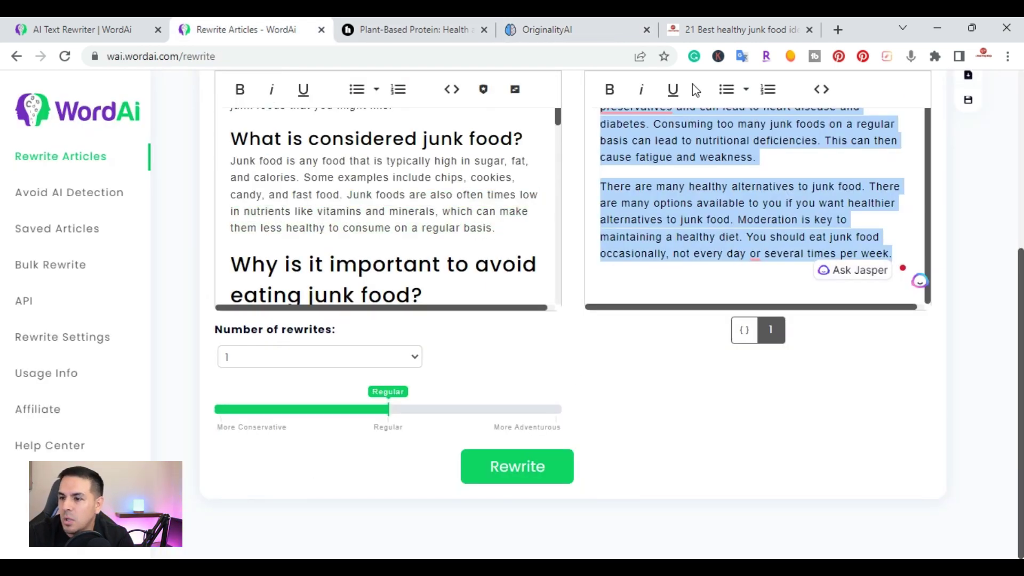
# Step: Copy the original junk food text from WordAi's input editor and go back to Originality.AI
pyautogui.scroll(3, 851, 379)
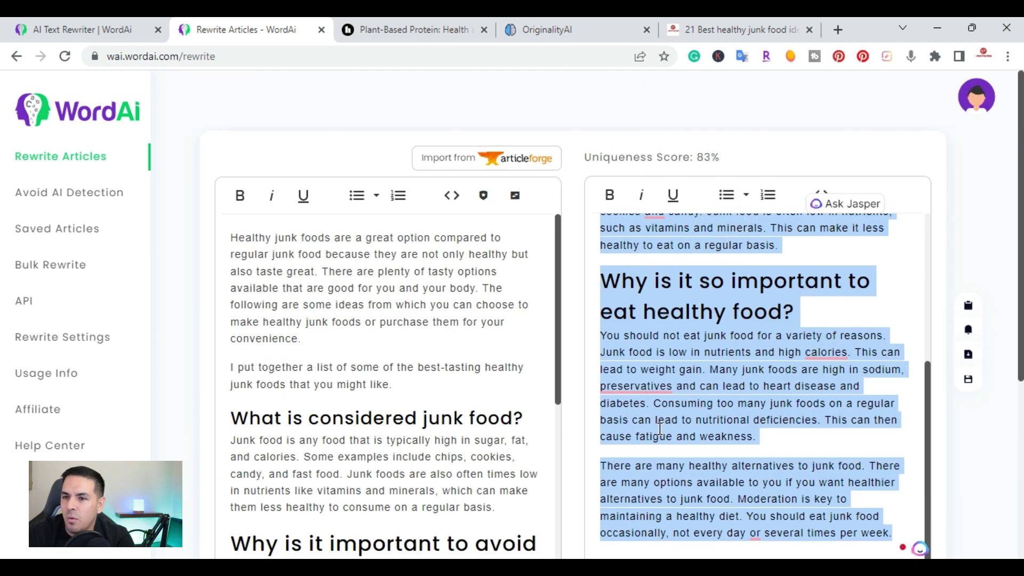
pyautogui.moveTo(232, 230)
pyautogui.mouseDown()
pyautogui.moveTo(277, 286)
pyautogui.moveTo(375, 555)
pyautogui.moveTo(466, 347)
pyautogui.mouseUp()
pyautogui.rightClick(459, 283)
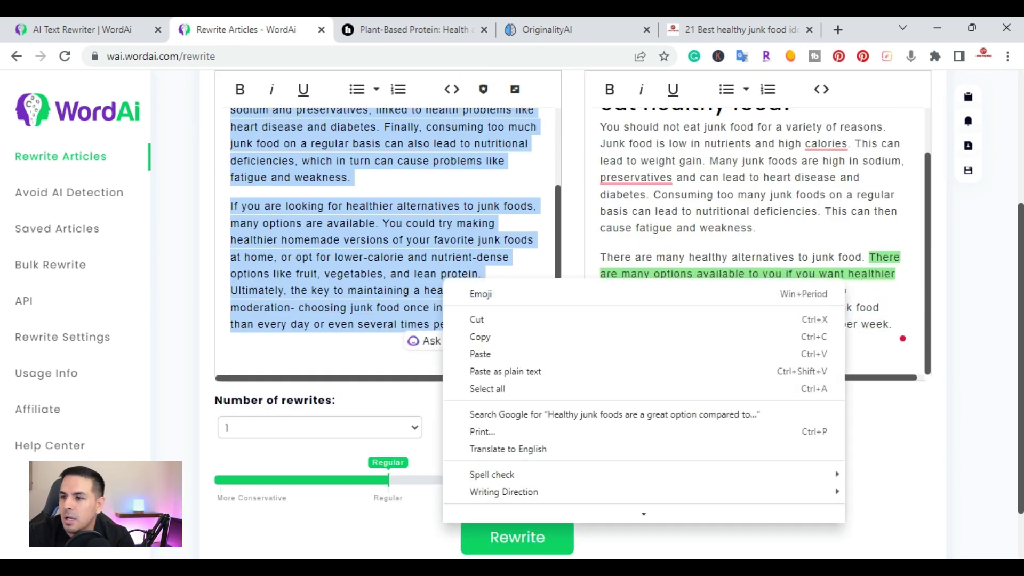
pyautogui.click(483, 336)
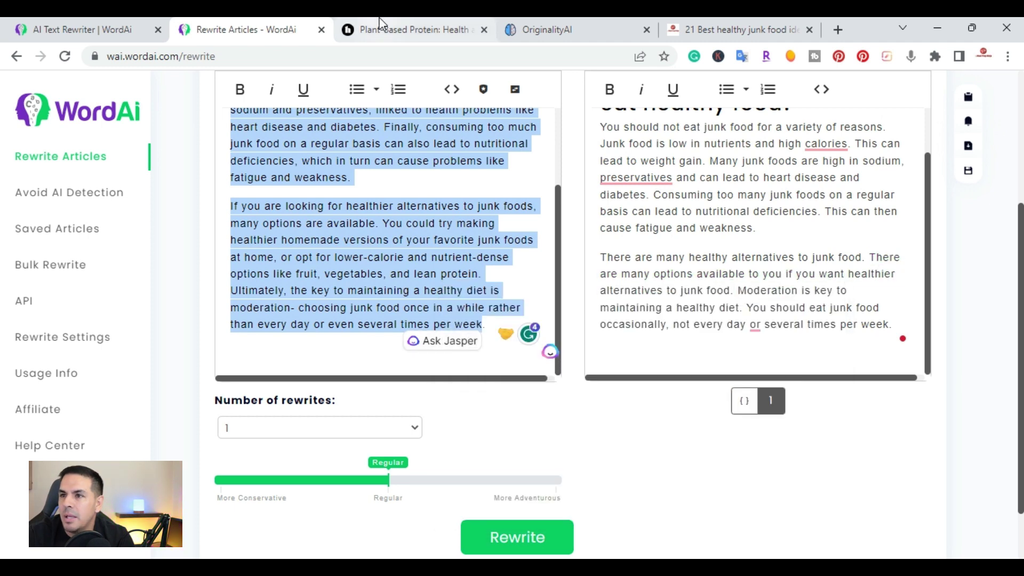
pyautogui.click(549, 21)
pyautogui.scroll(2, 491, 164)
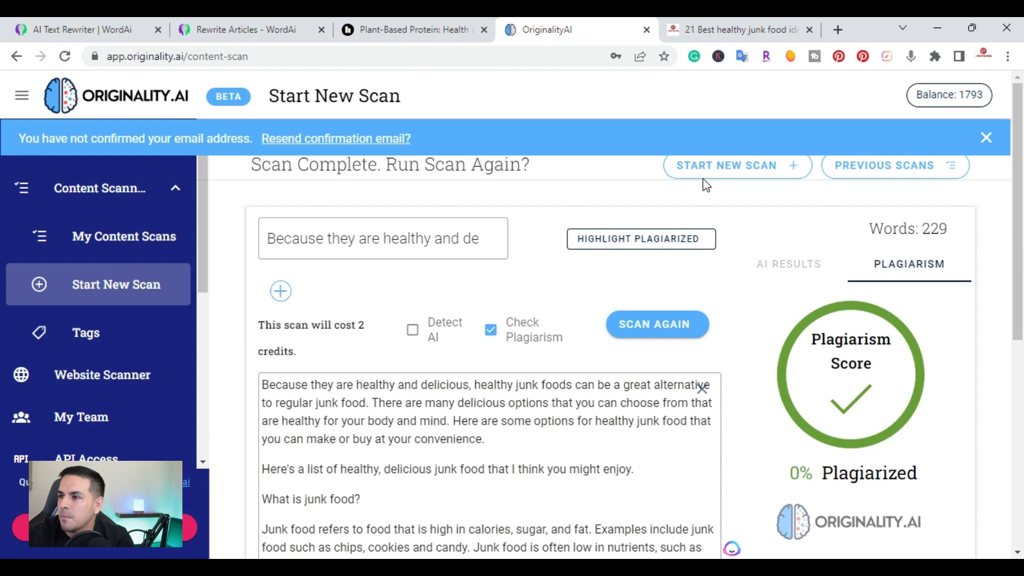
# Step: Paste the 277-word original article as plain text into a new scan and run it
pyautogui.click(713, 166)
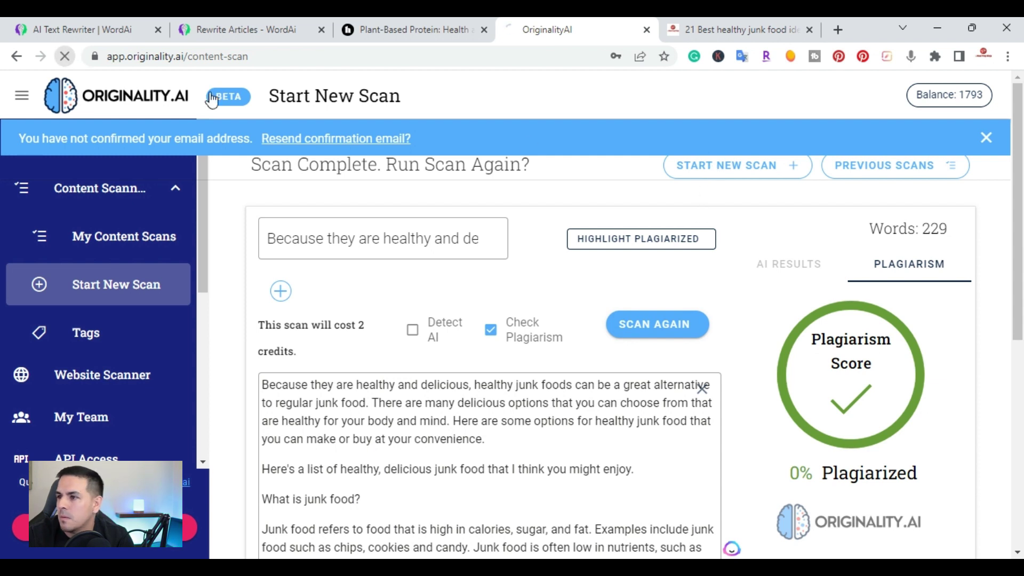
pyautogui.click(336, 366)
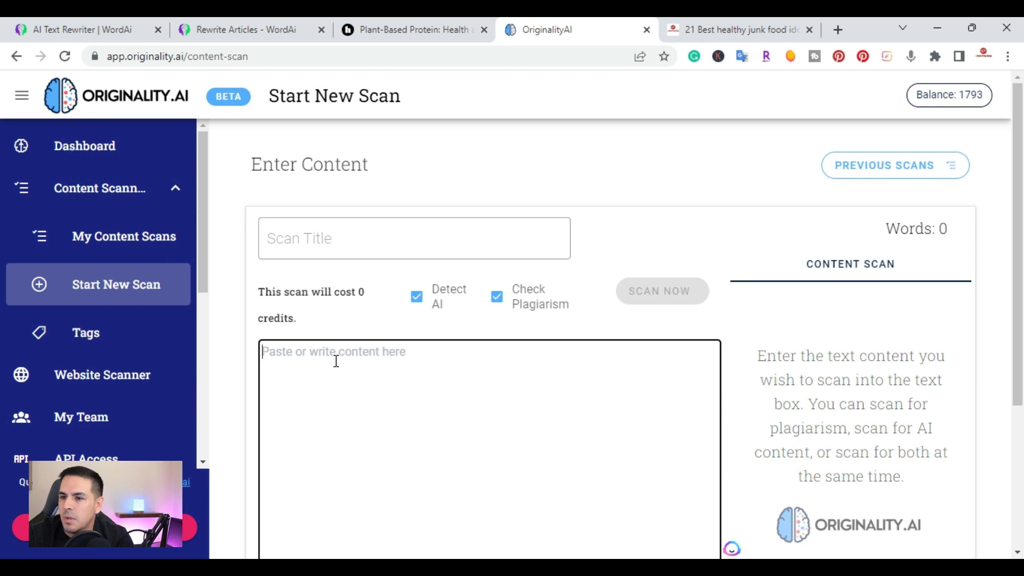
pyautogui.rightClick(336, 362)
pyautogui.click(362, 279)
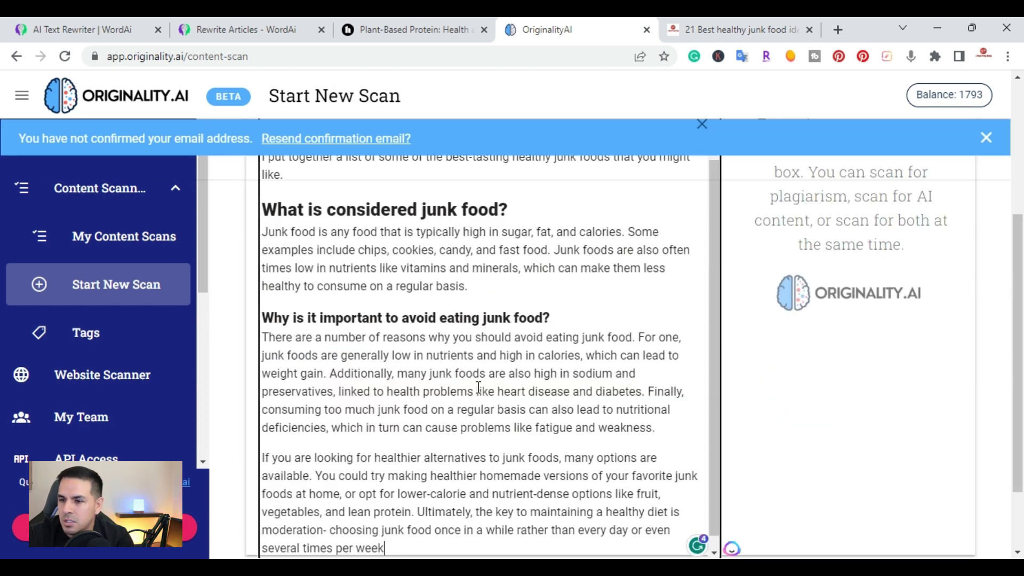
pyautogui.scroll(-1, 479, 388)
pyautogui.scroll(-3, 728, 400)
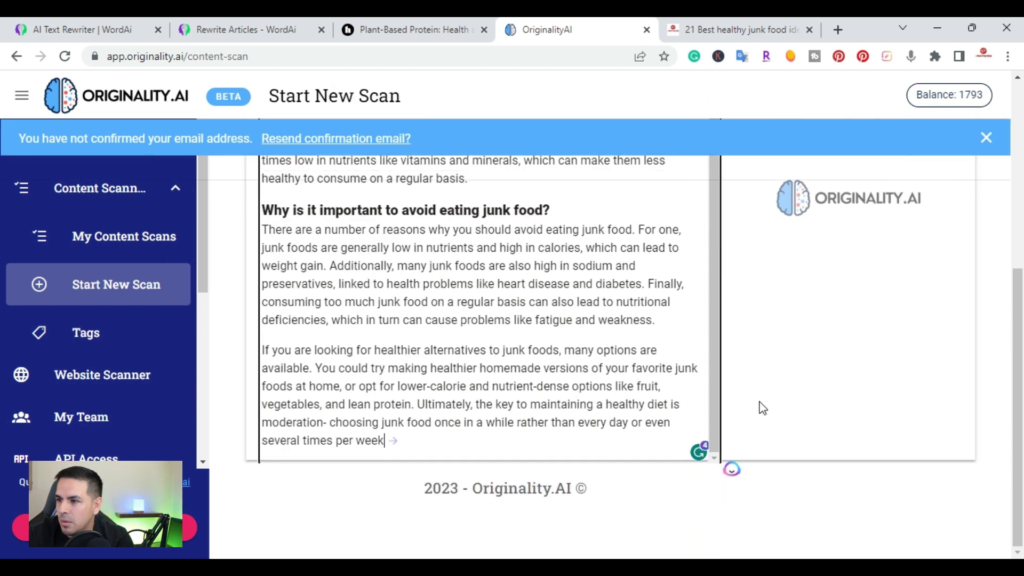
pyautogui.scroll(4, 742, 368)
pyautogui.click(669, 195)
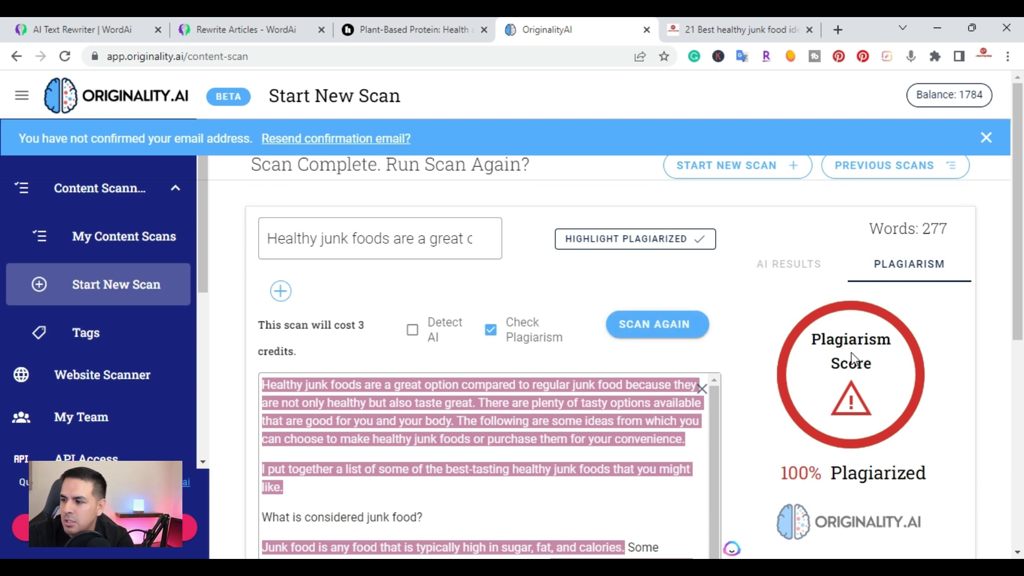
# Step: Review the 100% plagiarized result against the source, then reset WordAi's Rewrite Articles editors
pyautogui.scroll(-2, 835, 411)
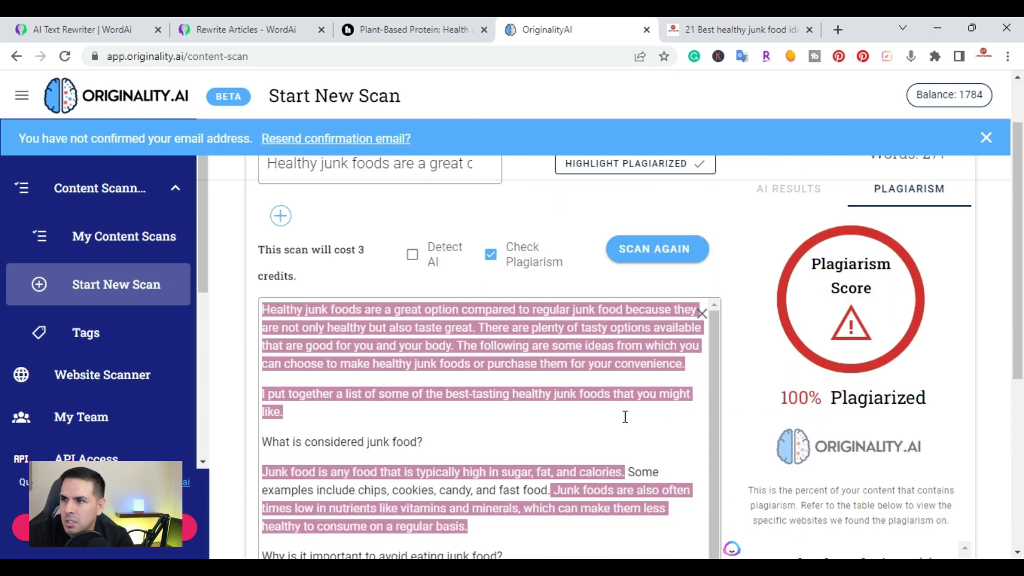
pyautogui.click(705, 26)
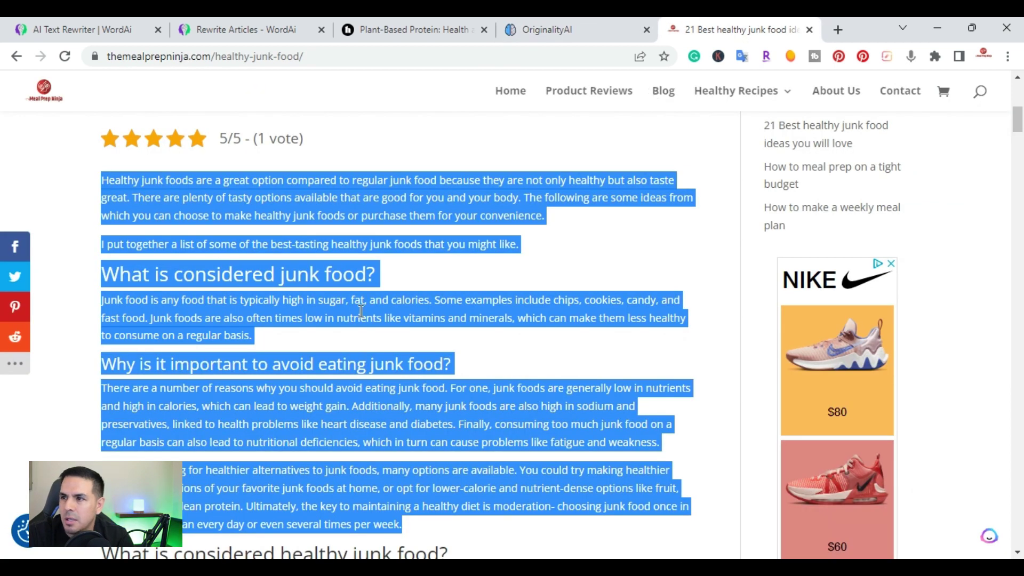
pyautogui.click(267, 26)
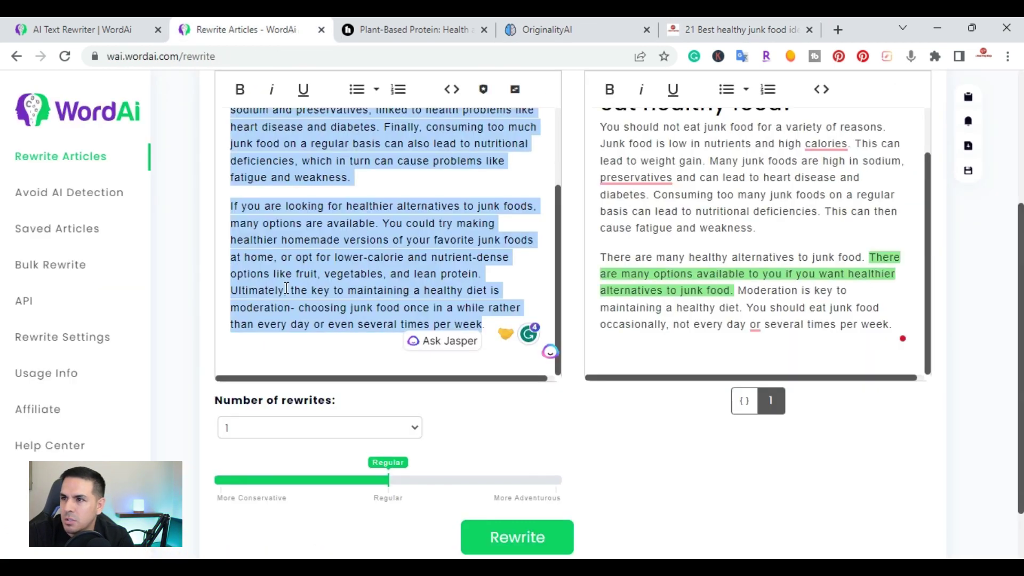
pyautogui.click(531, 30)
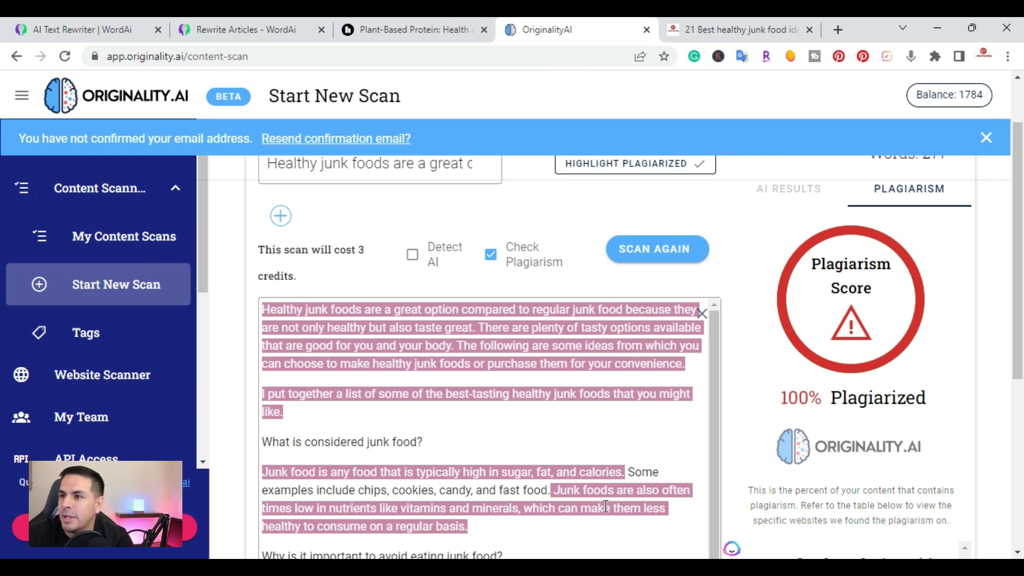
pyautogui.click(245, 29)
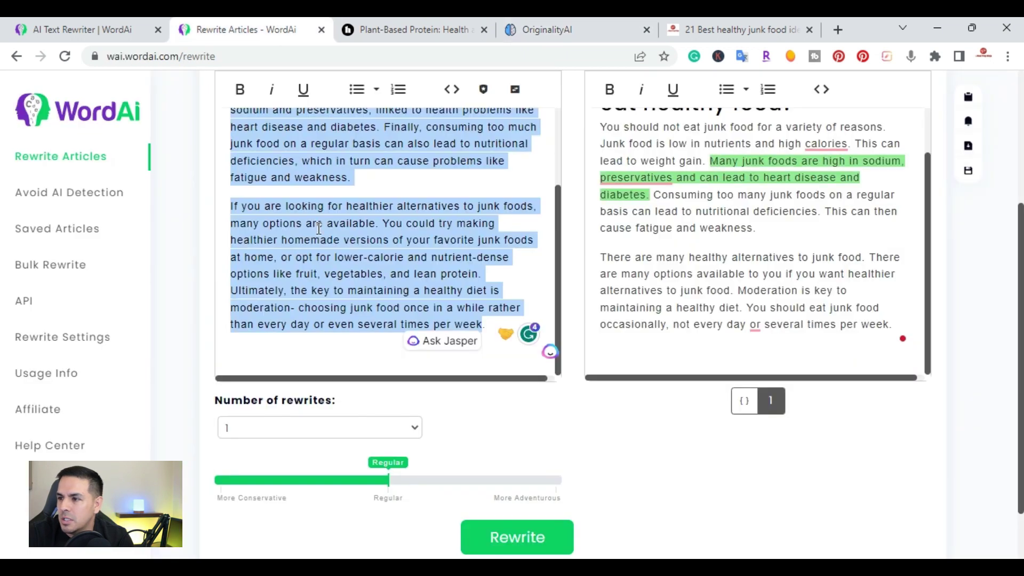
pyautogui.scroll(4, 709, 298)
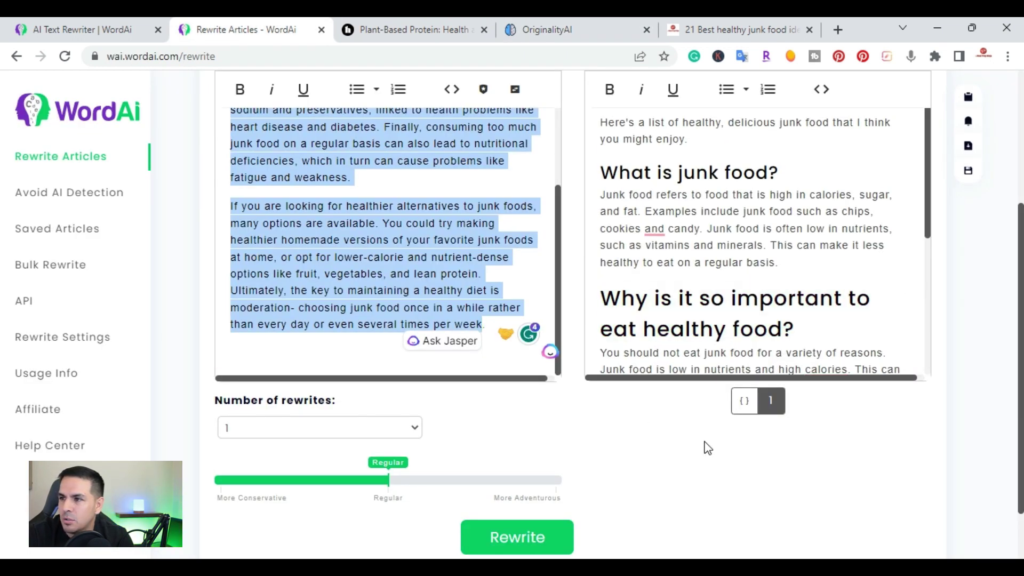
pyautogui.scroll(4, 707, 447)
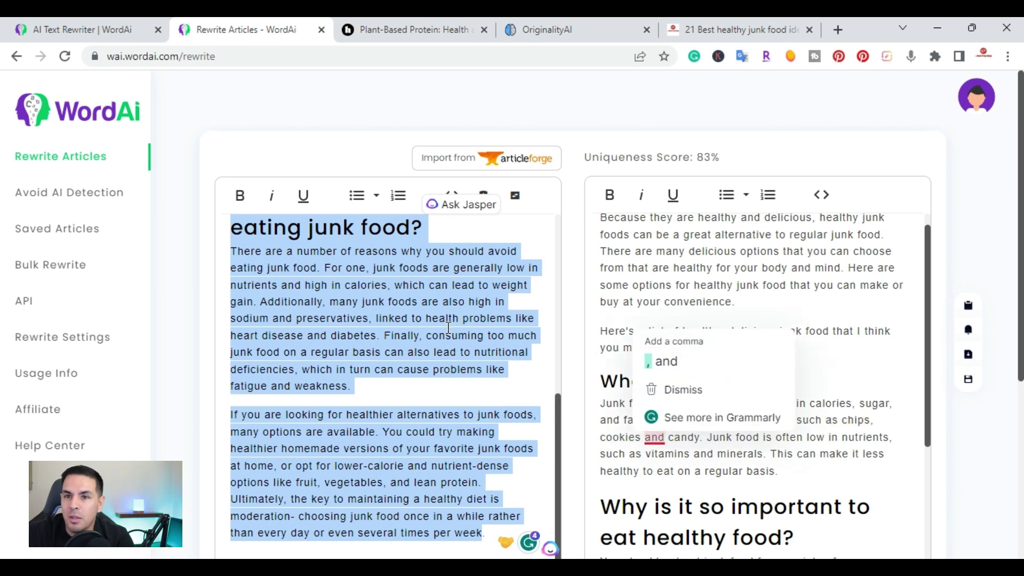
pyautogui.click(62, 158)
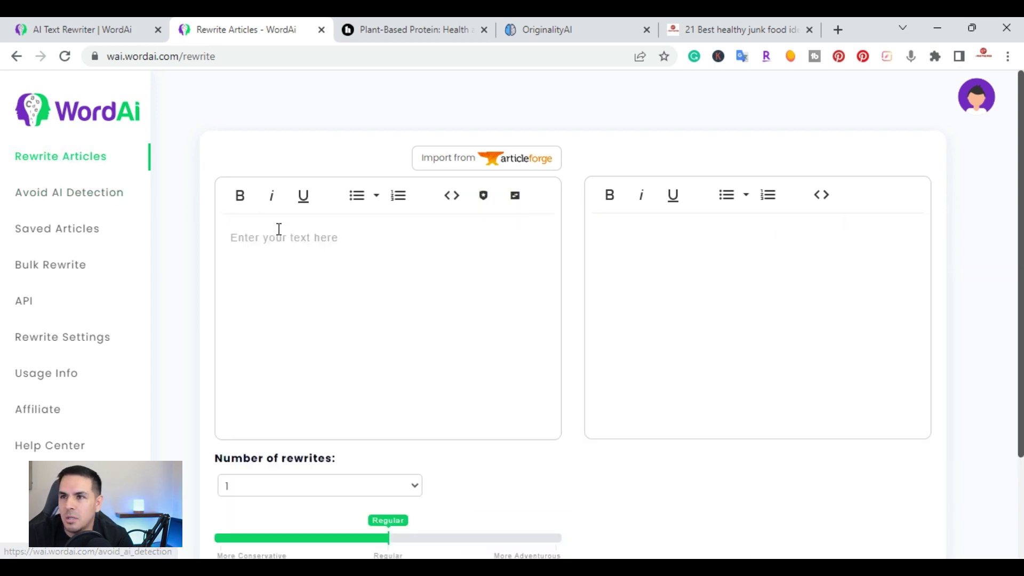
# Step: Copy Healthline's plant-protein passage from 'Are there adverse health effects?' through 'U.N. supported'
pyautogui.click(386, 29)
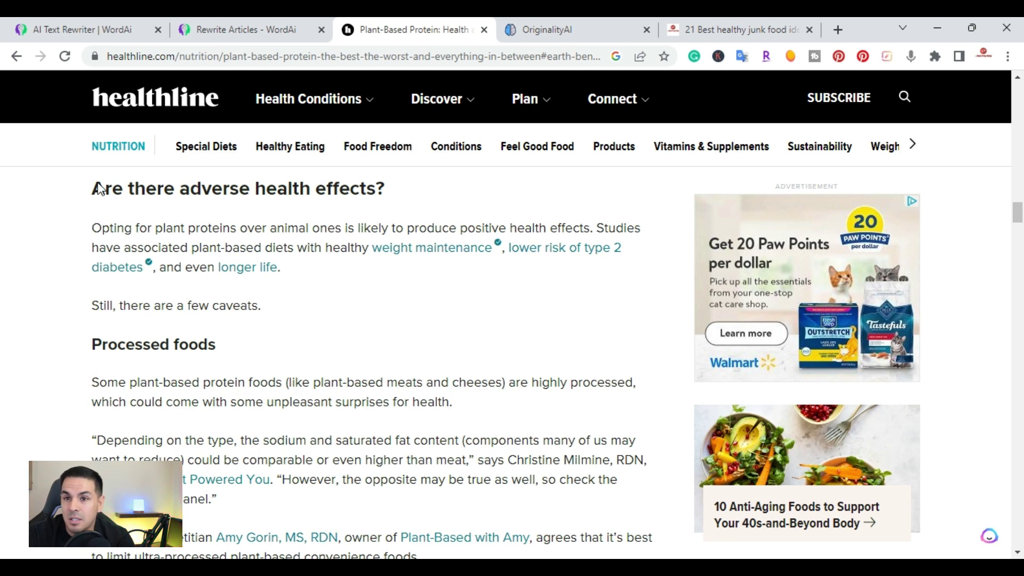
pyautogui.moveTo(91, 184); pyautogui.dragTo(490, 543)
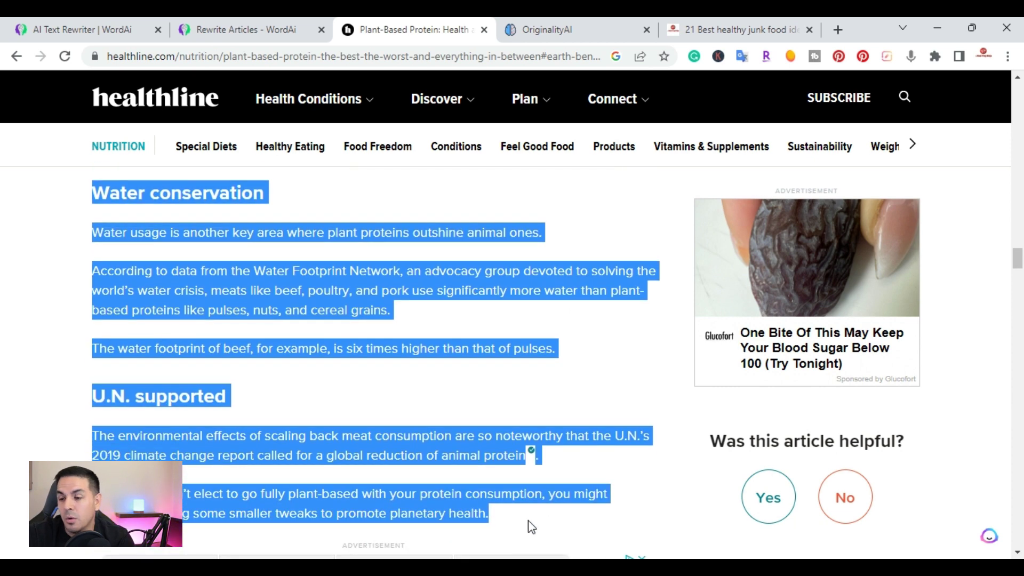
pyautogui.rightClick(441, 443)
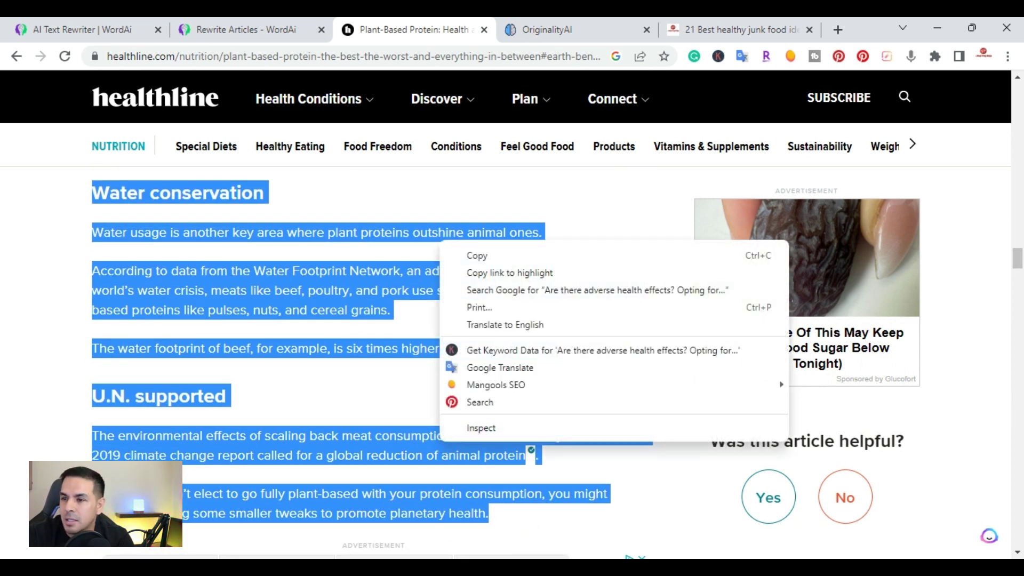
pyautogui.click(464, 255)
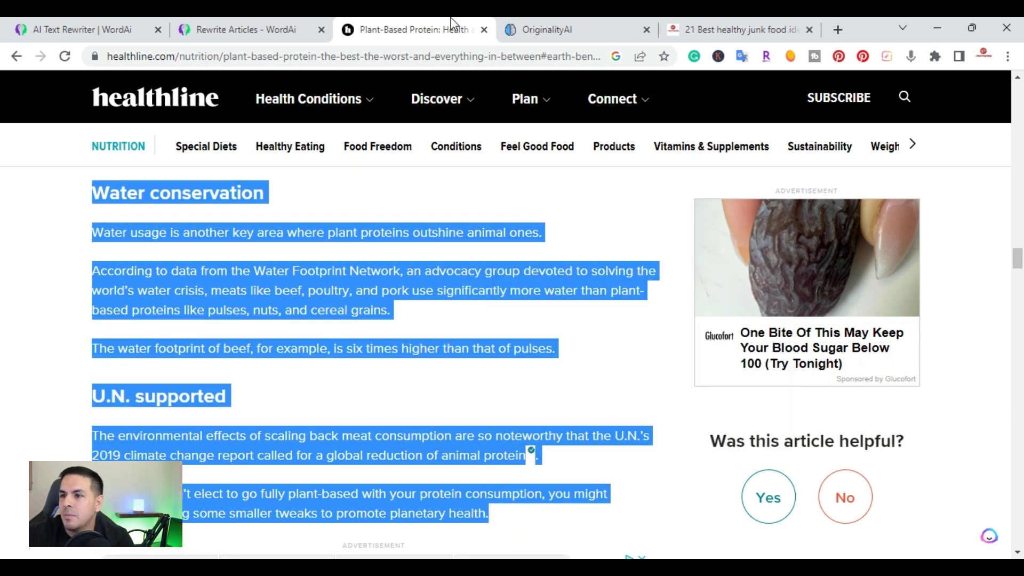
pyautogui.click(250, 29)
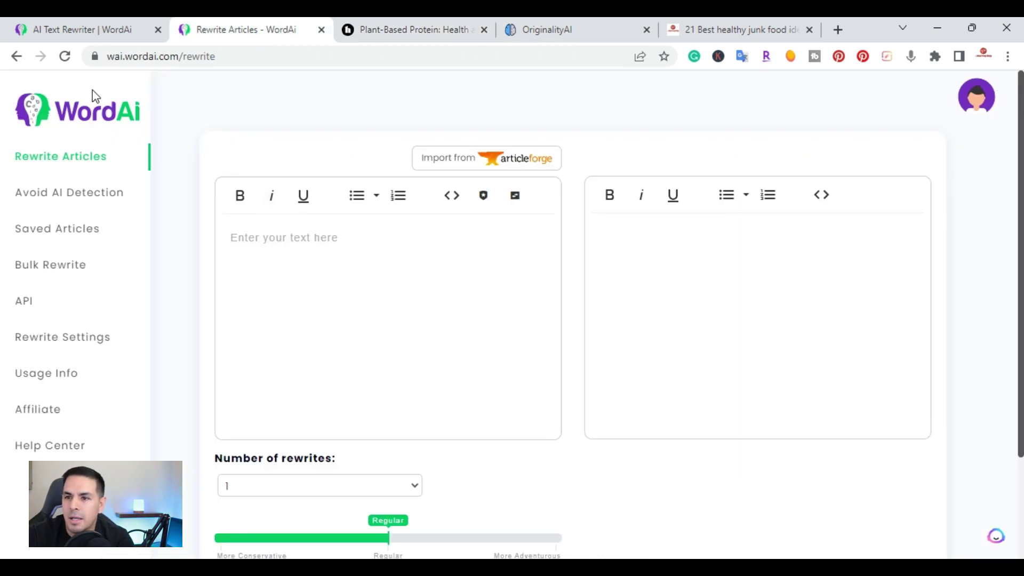
# Step: Paste the plant-protein passage into the input editor and rewrite it
pyautogui.rightClick(320, 238)
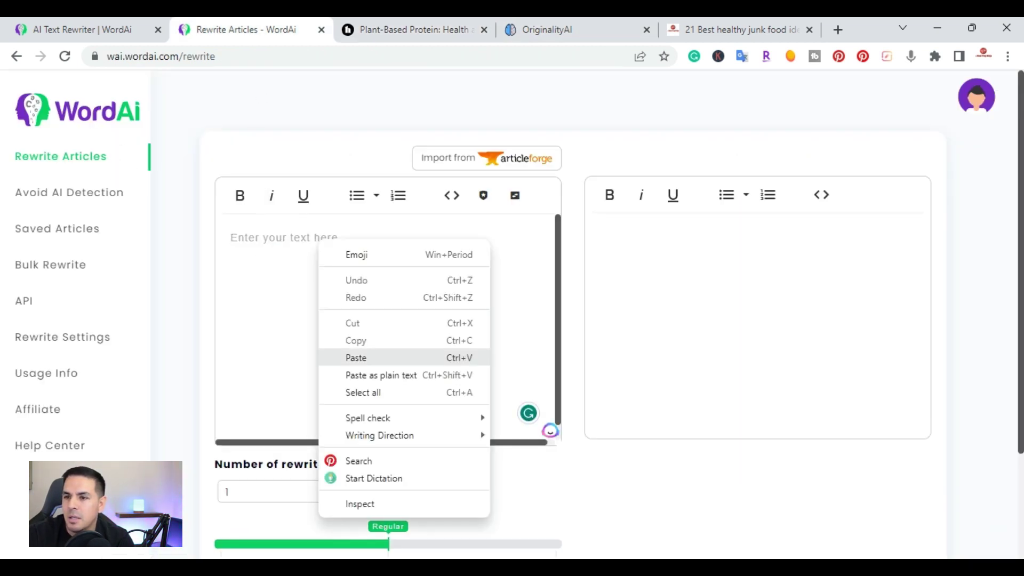
pyautogui.click(355, 357)
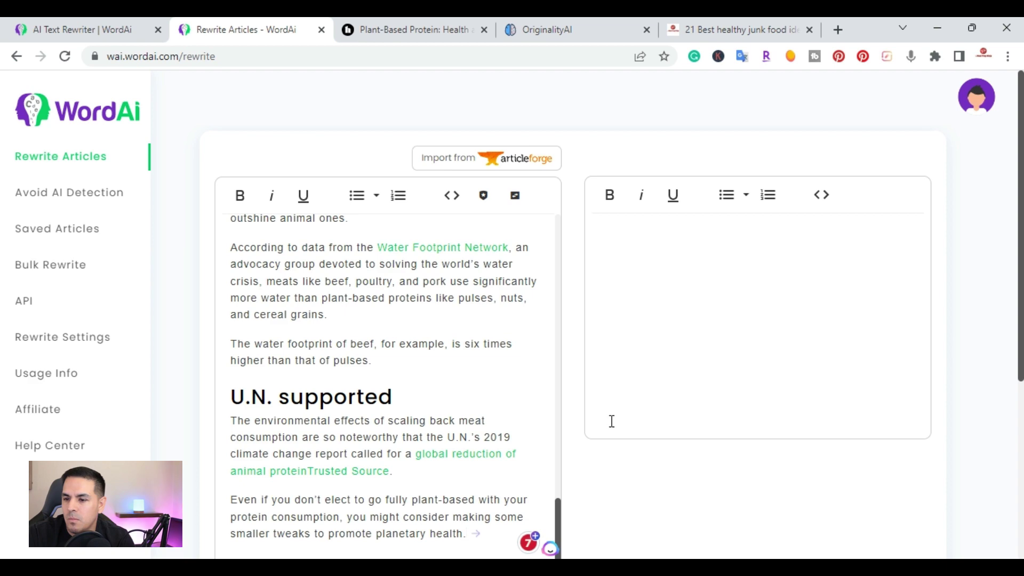
pyautogui.scroll(-3, 581, 475)
pyautogui.scroll(-3, 546, 458)
pyautogui.click(538, 467)
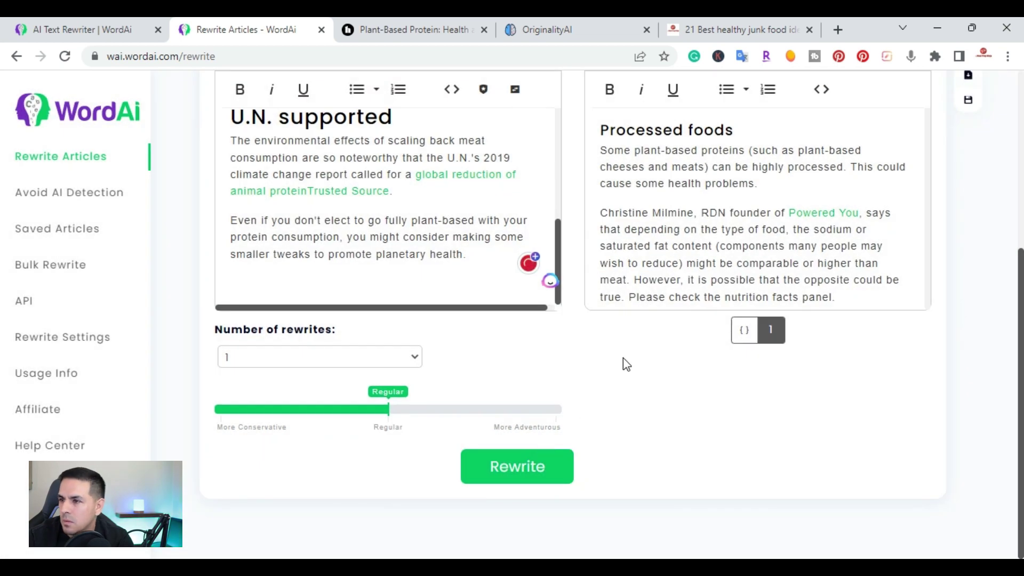
# Step: Select the 85%-unique rewritten text in the output pane for copying
pyautogui.scroll(4, 666, 363)
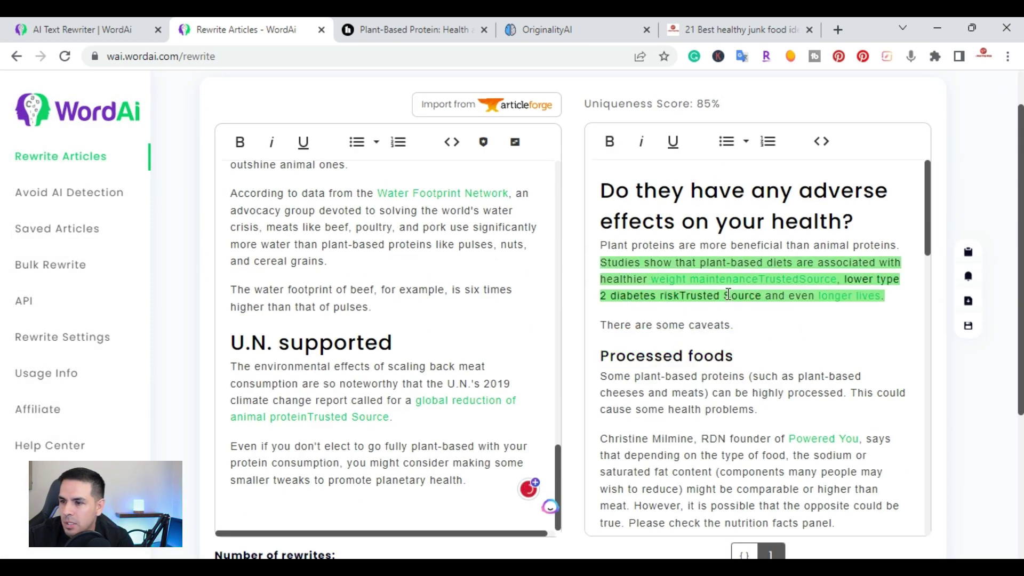
pyautogui.scroll(10, 331, 295)
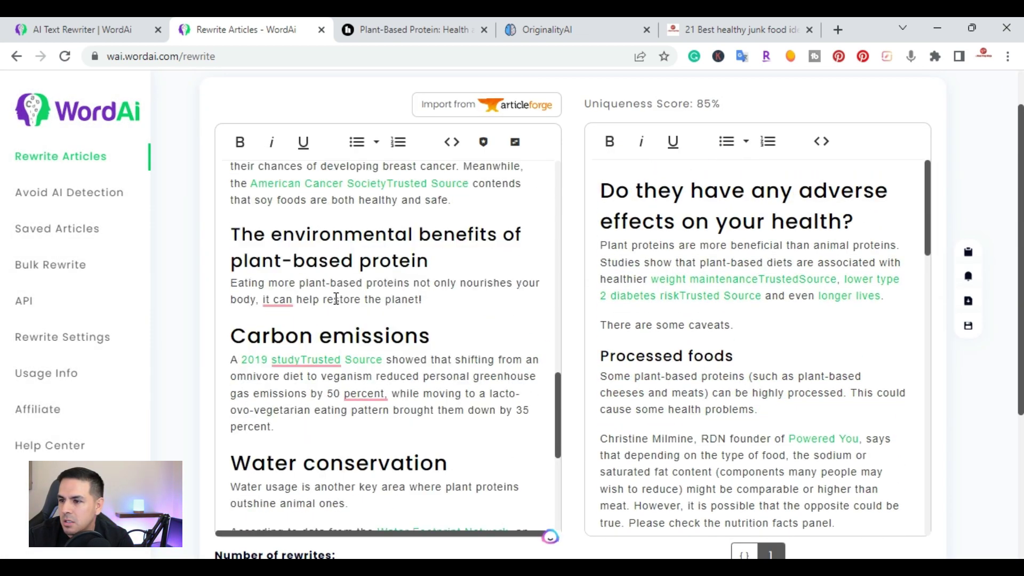
pyautogui.scroll(6, 554, 316)
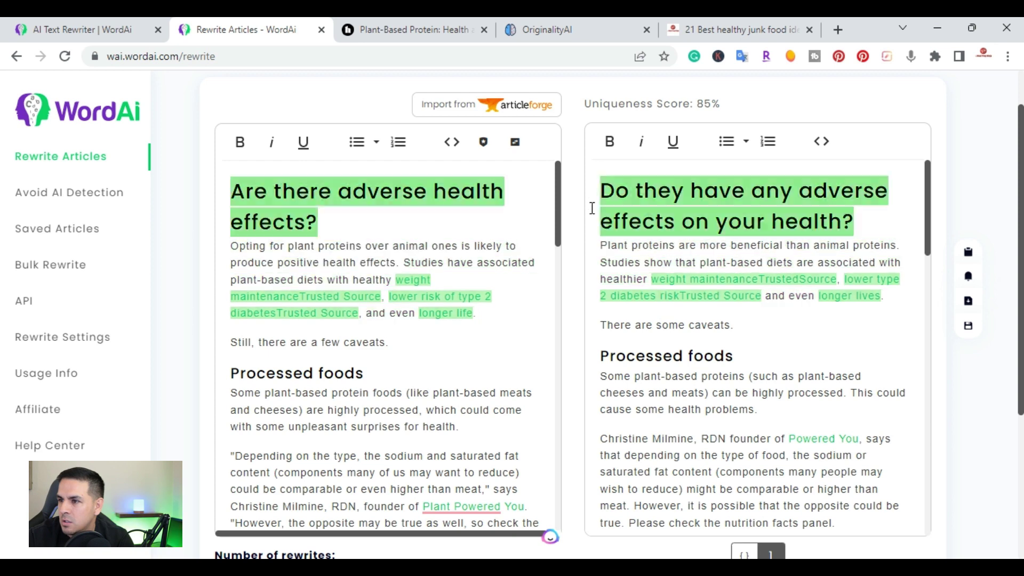
pyautogui.moveTo(600, 191)
pyautogui.mouseDown()
pyautogui.moveTo(720, 437)
pyautogui.moveTo(756, 547)
pyautogui.moveTo(769, 297)
pyautogui.moveTo(753, 260)
pyautogui.mouseUp()
pyautogui.rightClick(693, 149)
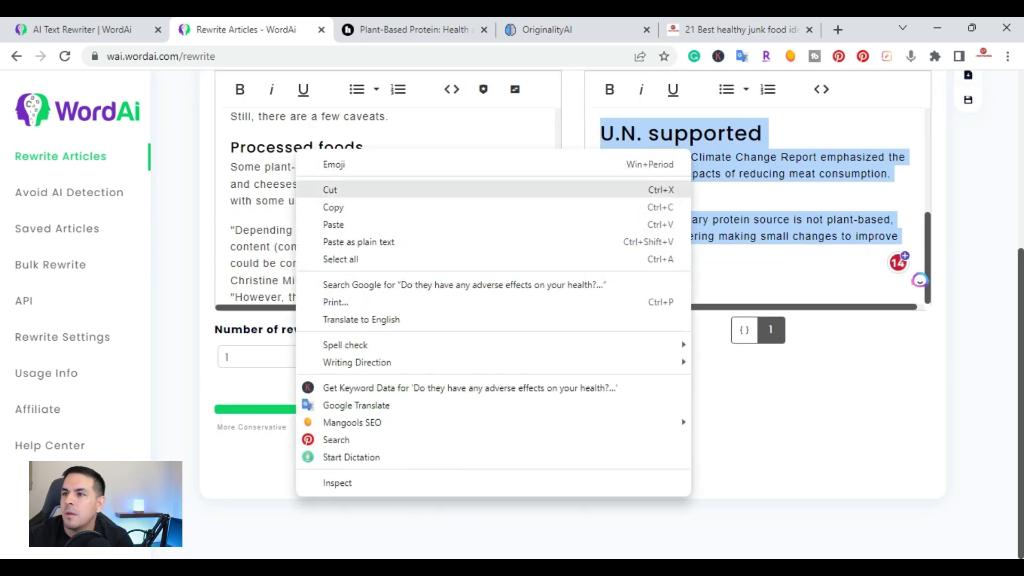
# Step: Copy the WordAi rewrite and paste it into the Originality.AI content box
pyautogui.click(587, 207)
pyautogui.click(553, 19)
pyautogui.click(334, 358)
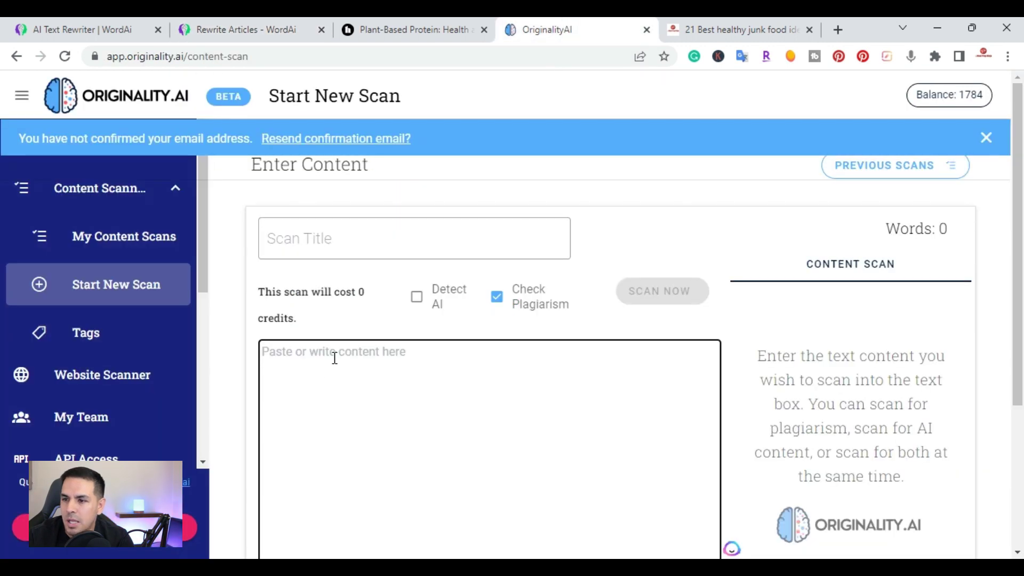
pyautogui.rightClick(323, 361)
pyautogui.click(354, 199)
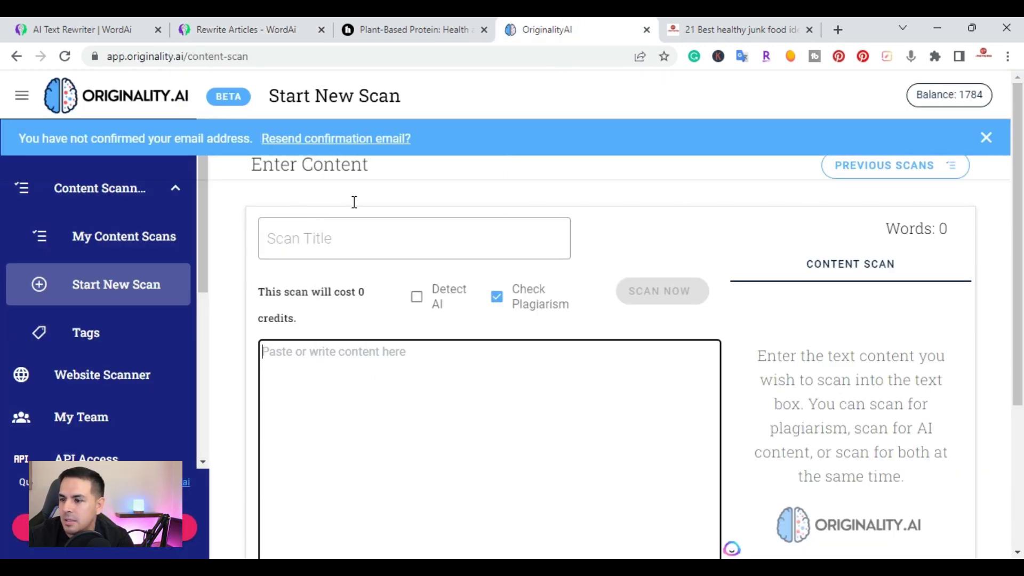
# Step: Scan the 424-word rewrite for plagiarism, which reports 0% plagiarized
pyautogui.scroll(12, 690, 342)
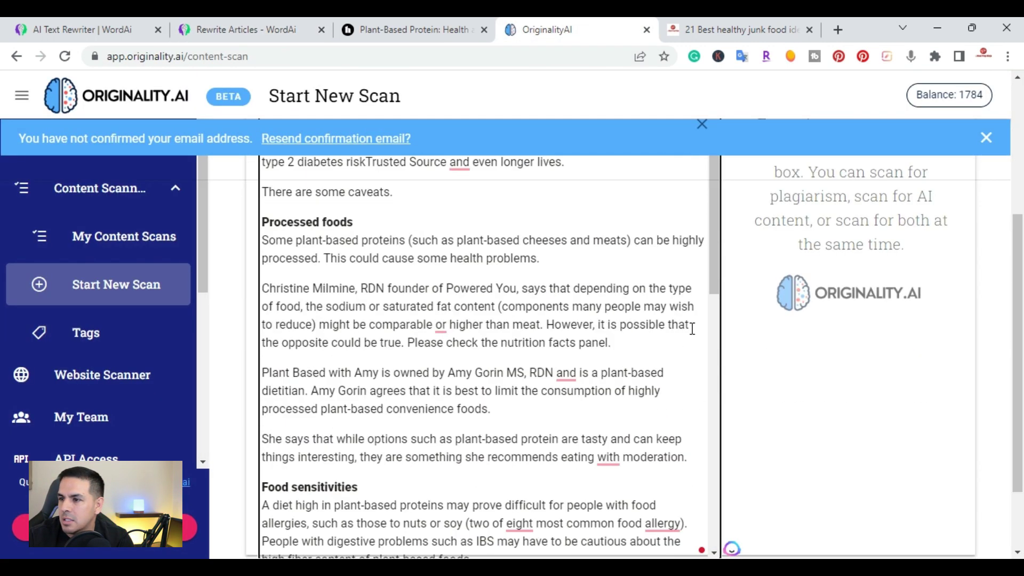
pyautogui.scroll(4, 693, 327)
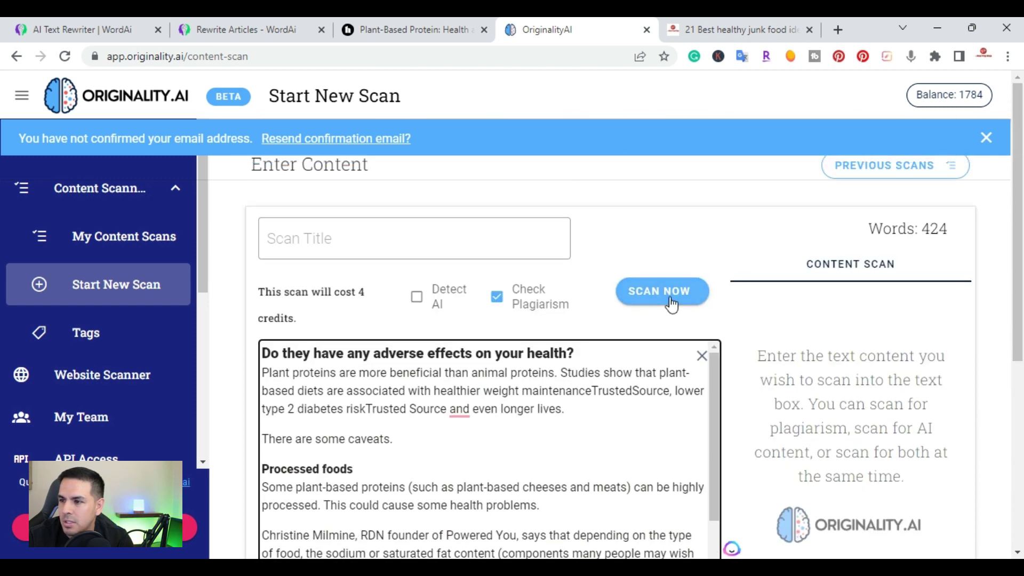
pyautogui.click(670, 303)
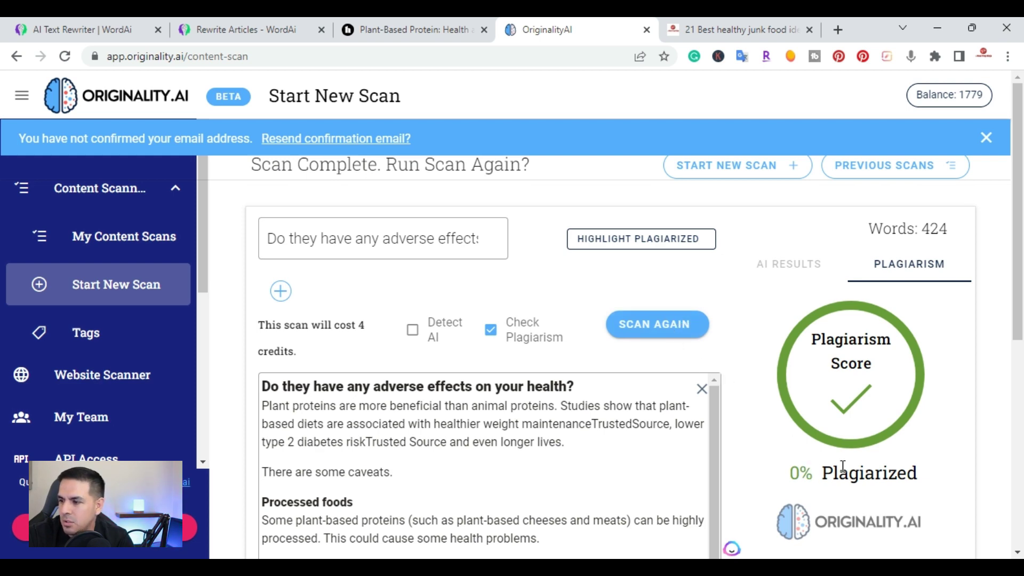
pyautogui.scroll(-1, 622, 448)
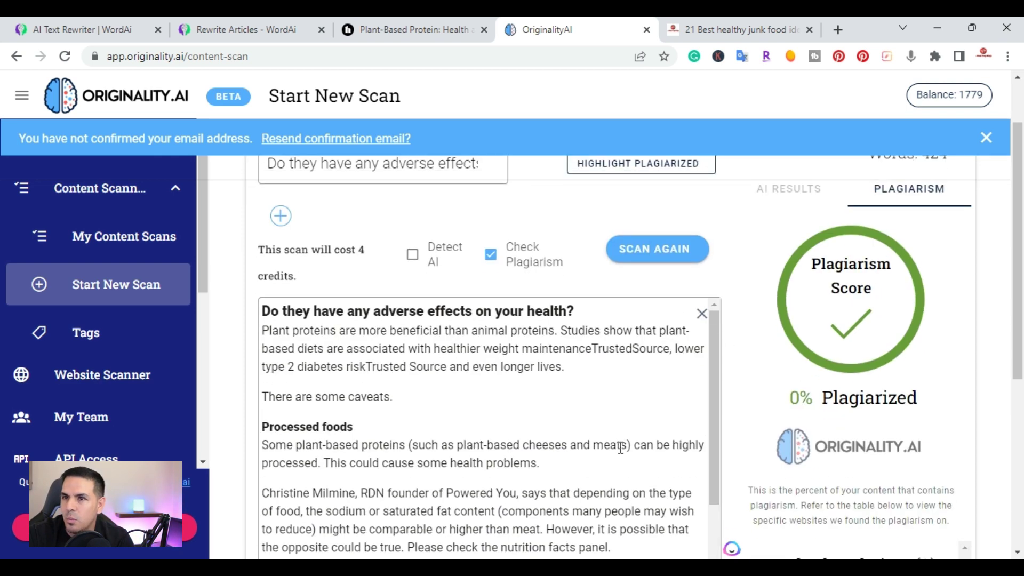
pyautogui.click(272, 21)
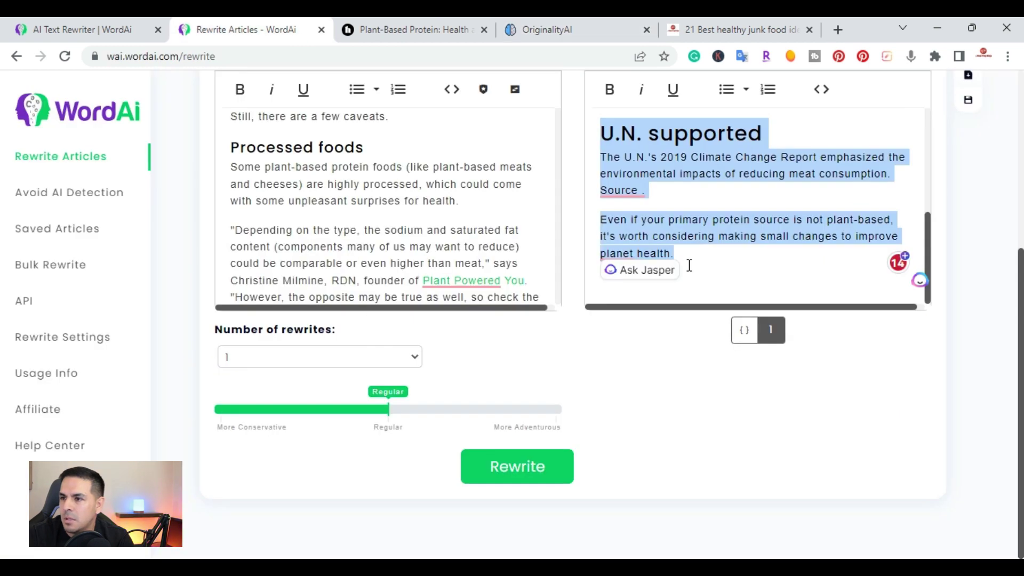
pyautogui.scroll(5, 690, 265)
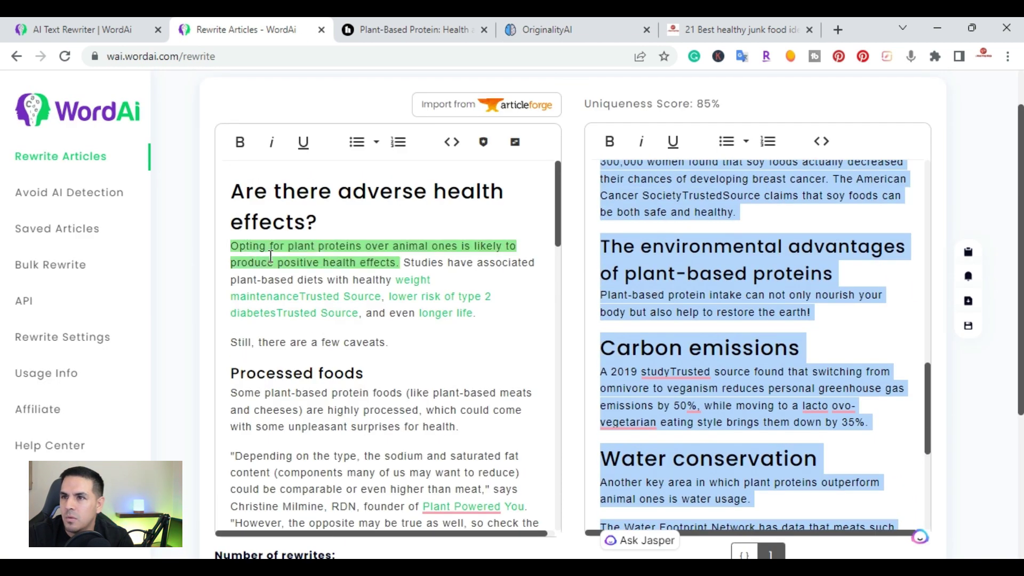
pyautogui.click(408, 29)
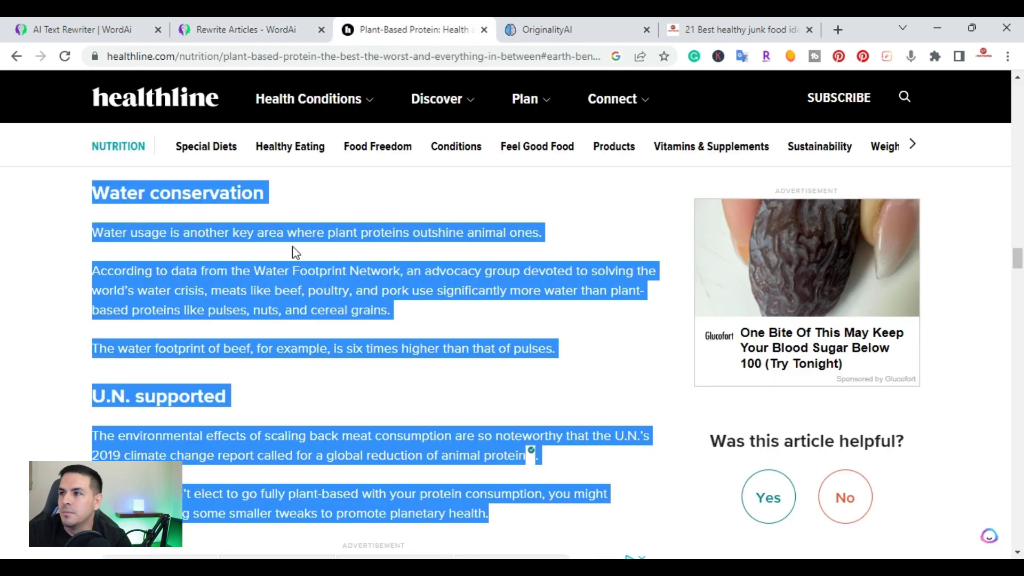
pyautogui.click(528, 29)
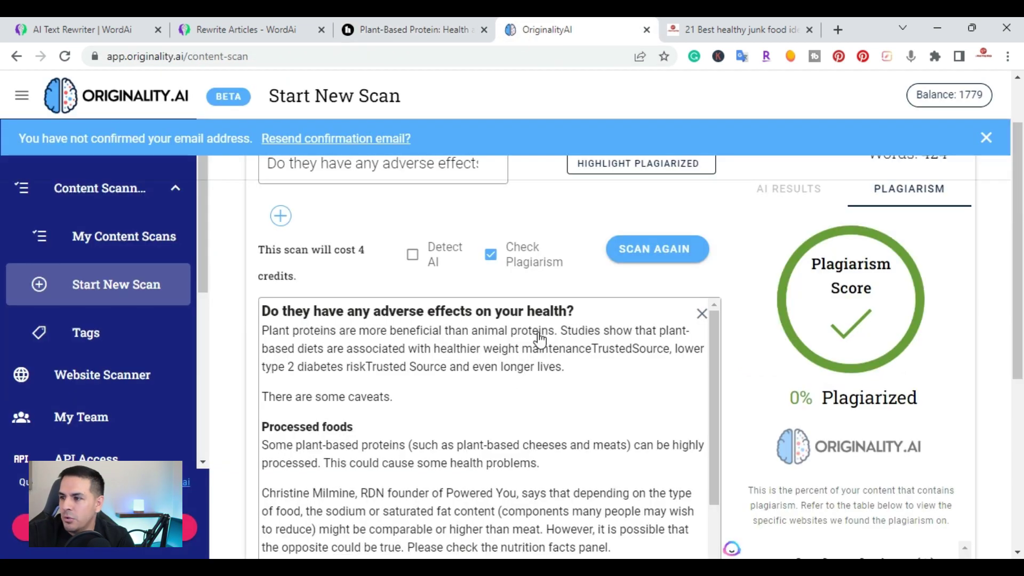